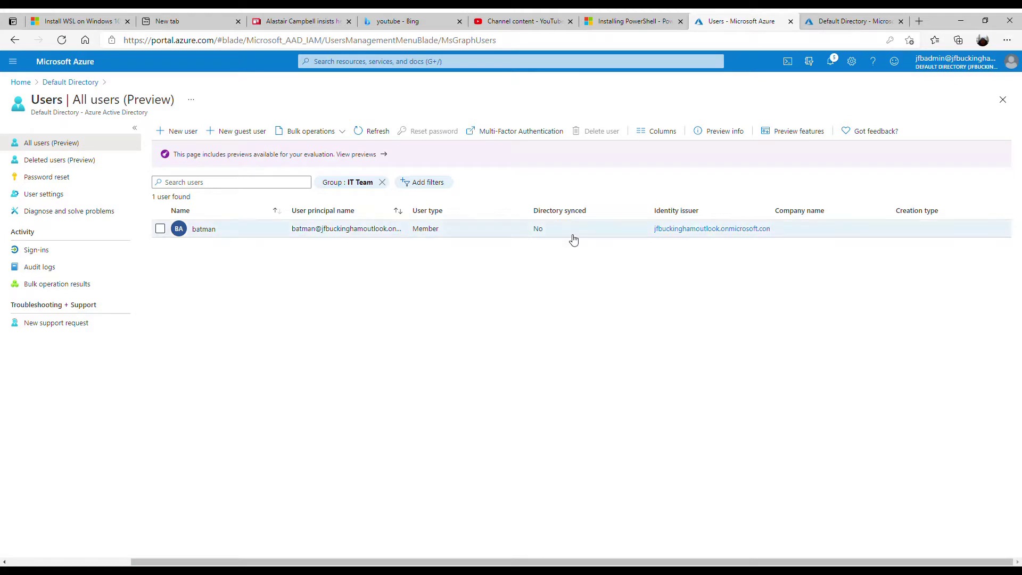
Step: Start a new directory user with EmergAdmin as the user name, name and first name
left_click(176, 133)
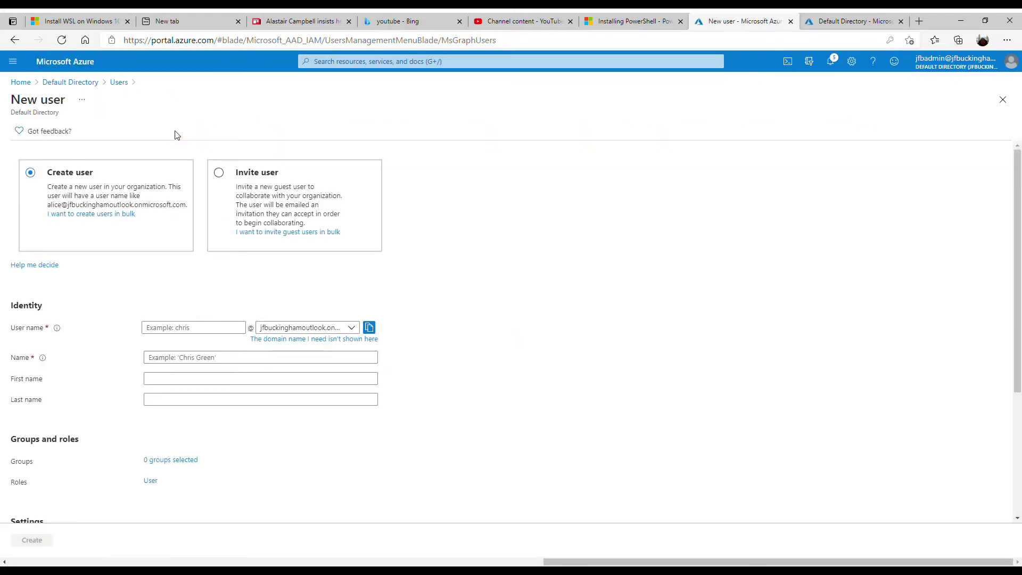
left_click(187, 329)
type("Emer")
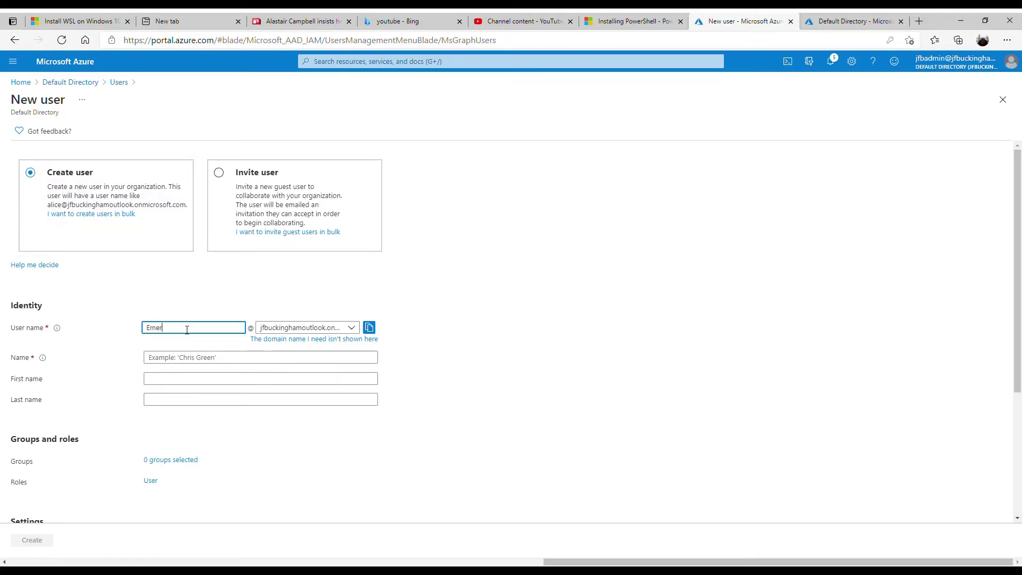
type("gAdmin")
left_click_drag(206, 333, 148, 334)
key("ctrl+c")
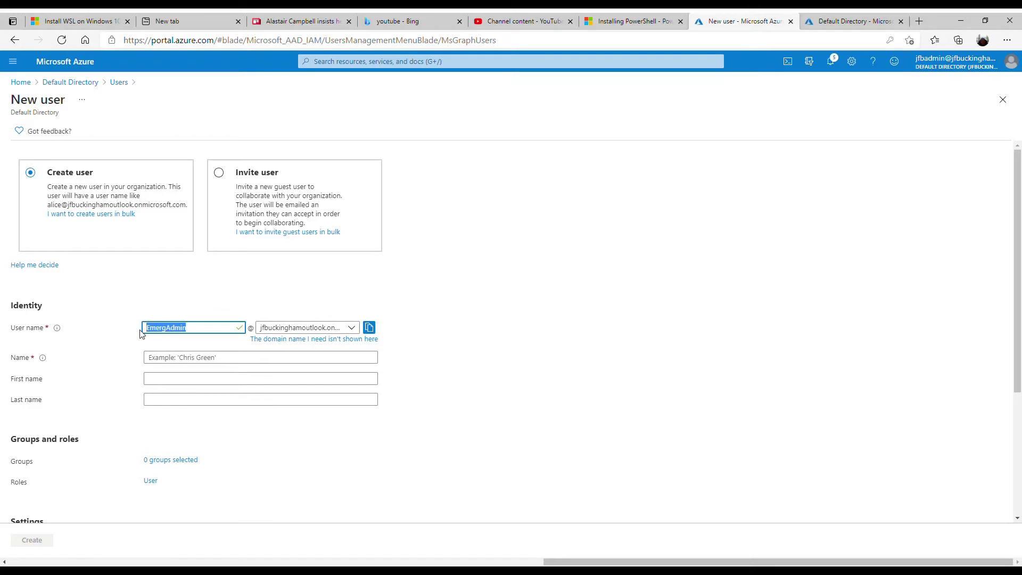
left_click(162, 359)
key("ctrl+v")
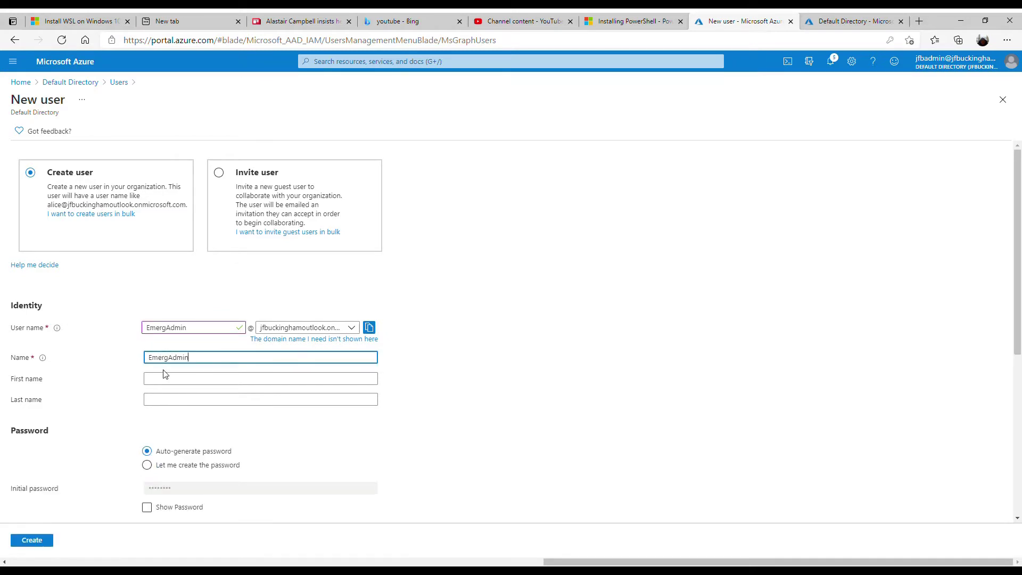
left_click(168, 382)
key("ctrl+v")
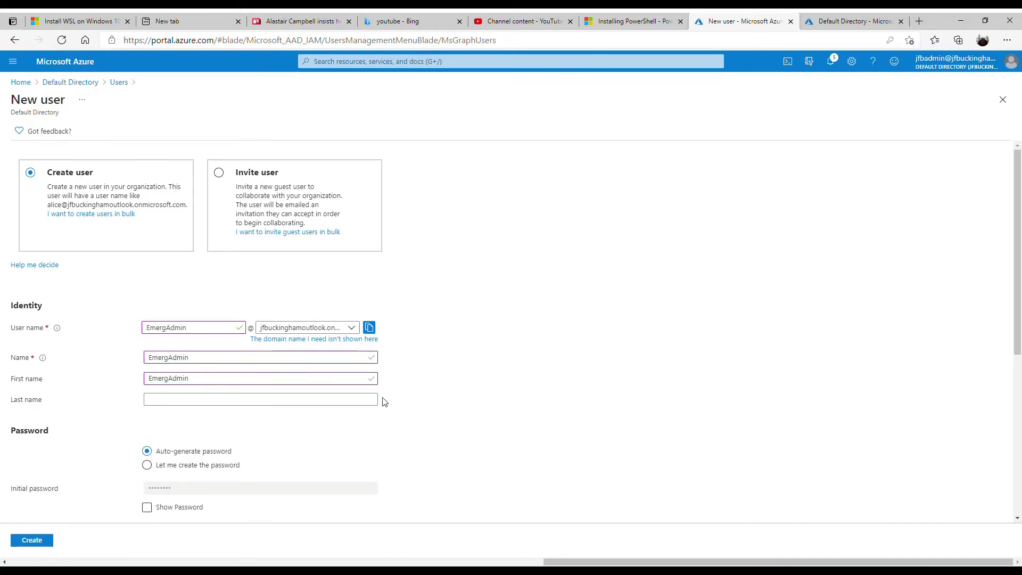
Step: Create the EmergAdmin account with an auto-generated password and the default User role
scroll(229, 453, "down", 3)
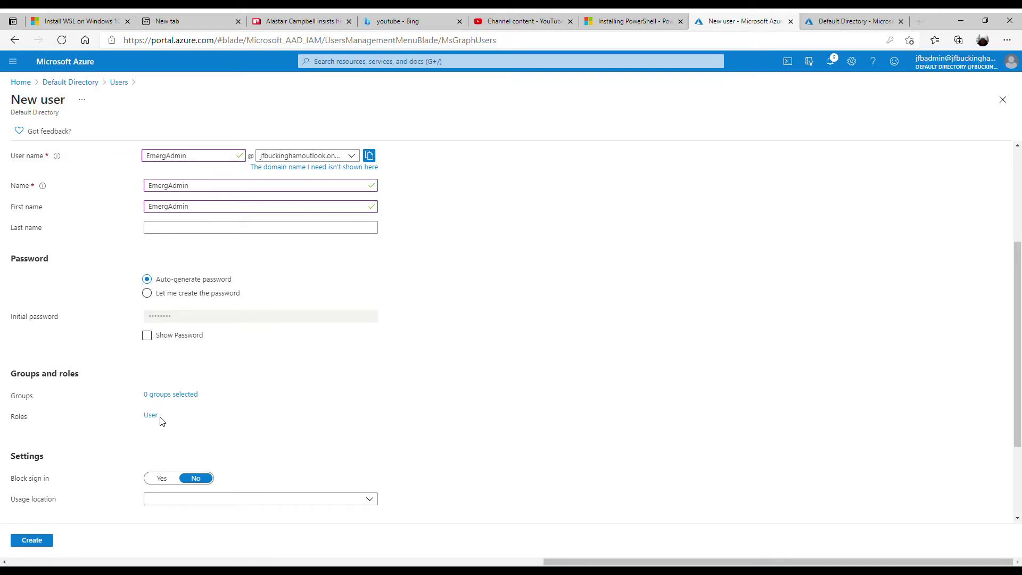
scroll(234, 431, "down", 3)
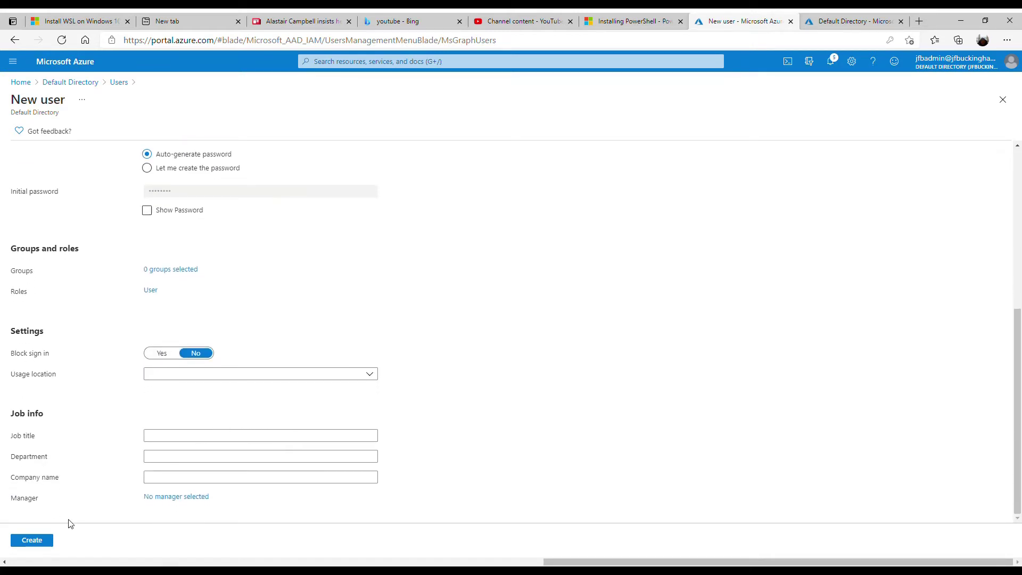
left_click(44, 540)
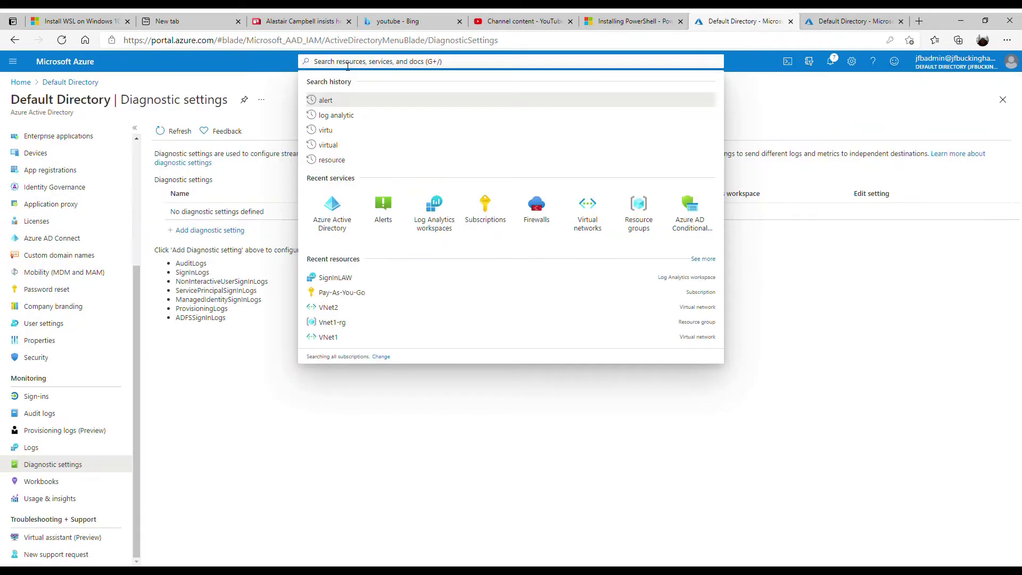
Step: Start a new Log Analytics workspace named JFBLAW in the Vnet1-rg resource group, region UK South
type("log anal")
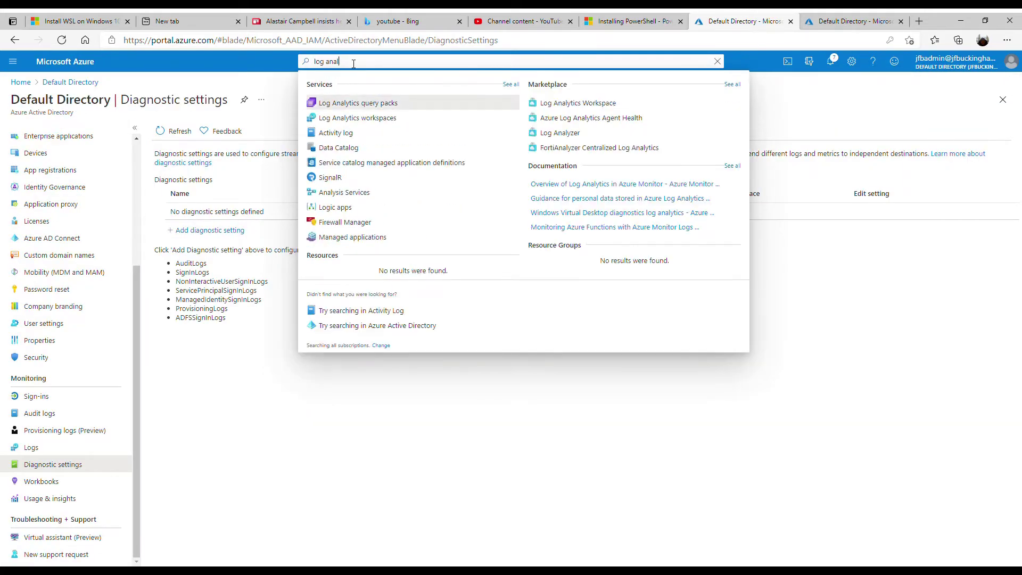
left_click(384, 118)
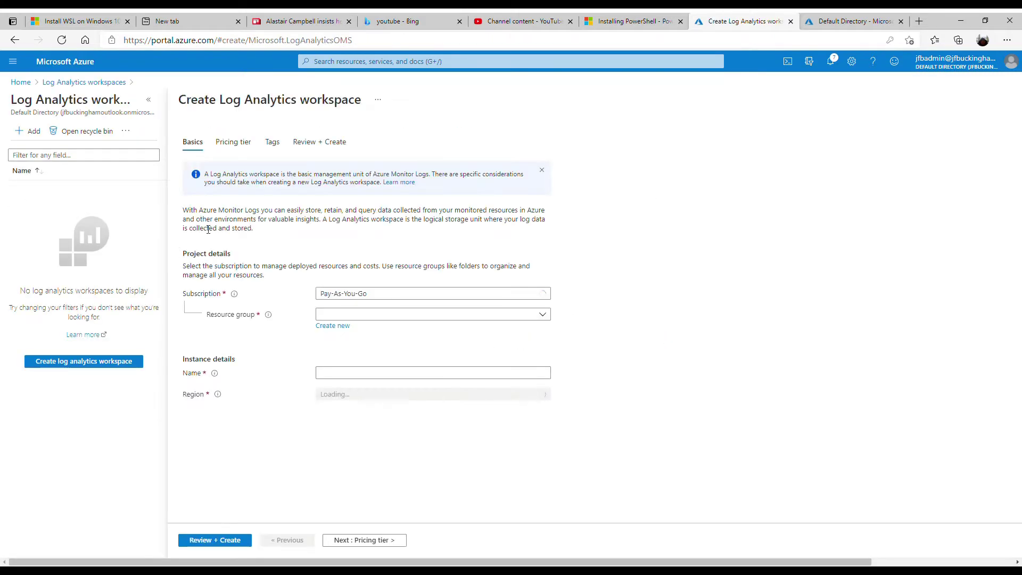
left_click(336, 318)
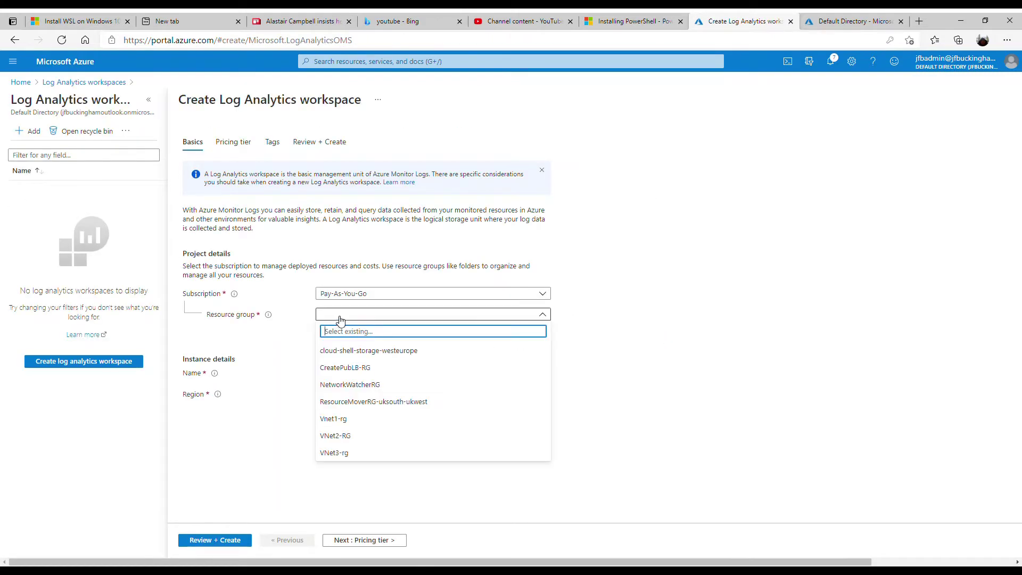
left_click(350, 420)
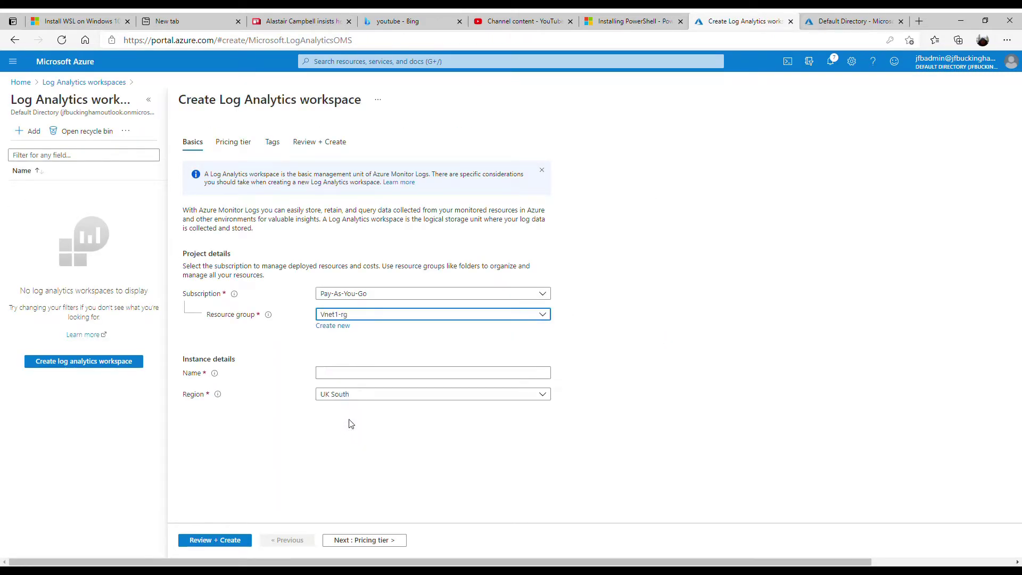
left_click(344, 374)
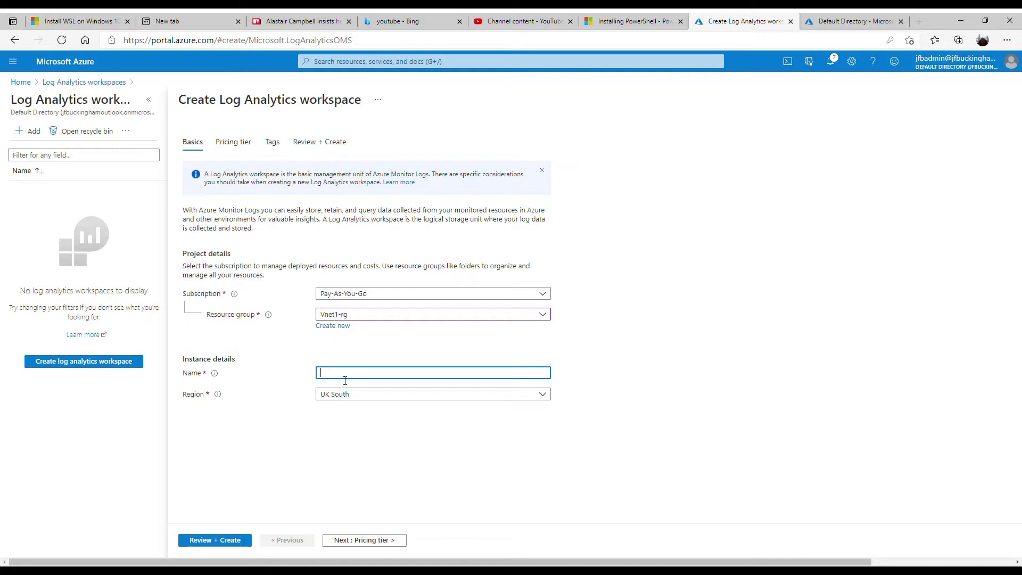
type("JFBLAW")
Step: Keep the Pay-as-you-go (Per GB 2018) pricing tier for the new workspace
left_click(361, 541)
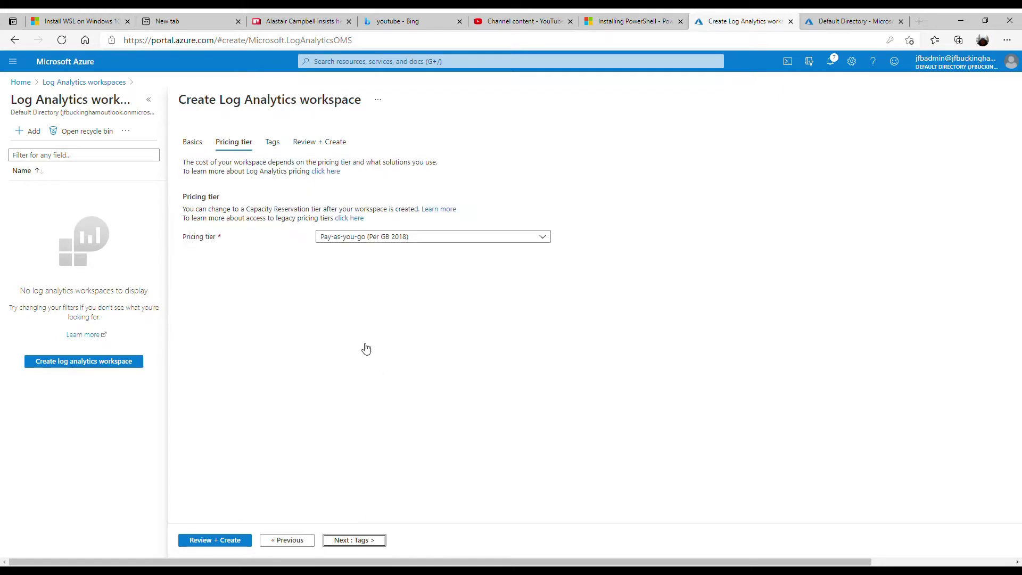
left_click(382, 242)
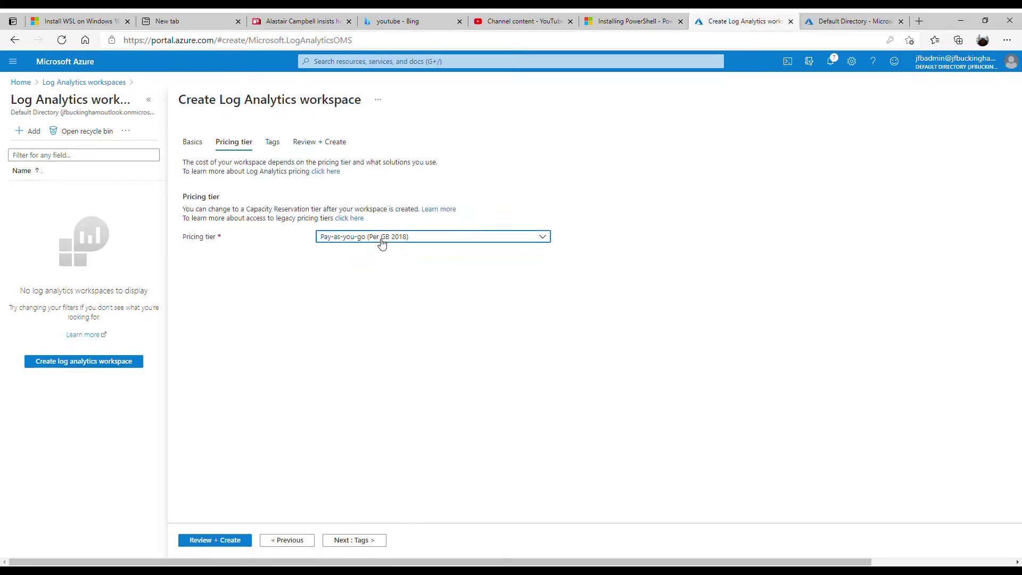
left_click(381, 246)
Step: Tag the workspace with name VNet` and value UKWest, and create it
left_click(354, 539)
left_click(259, 216)
type("VNet`")
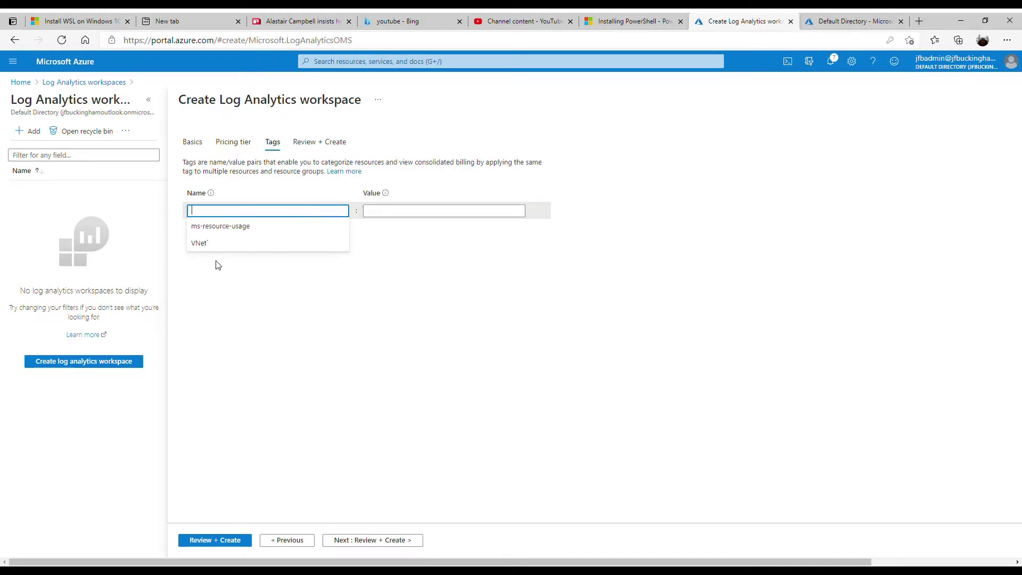
left_click(201, 243)
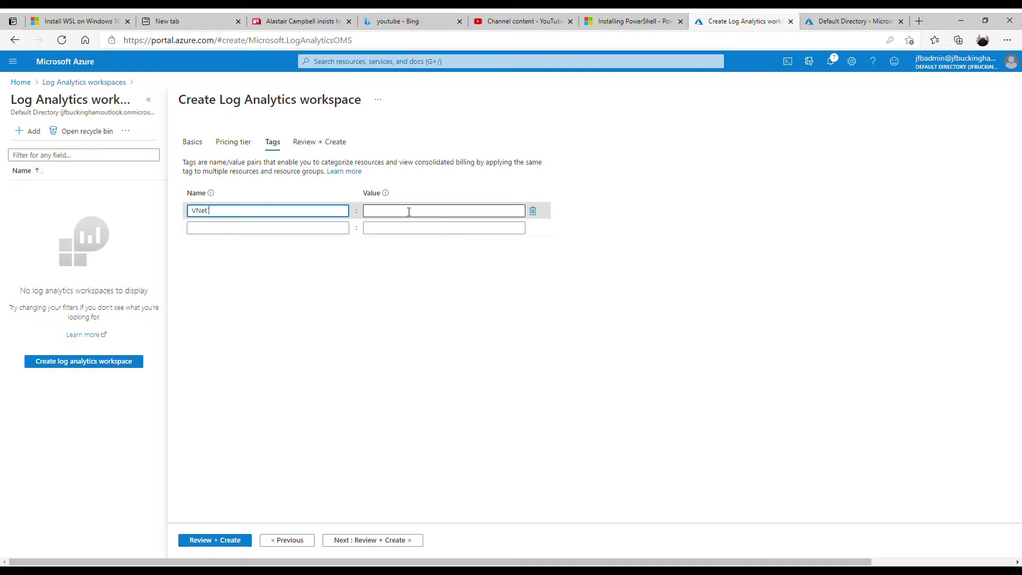
left_click(374, 211)
left_click(384, 226)
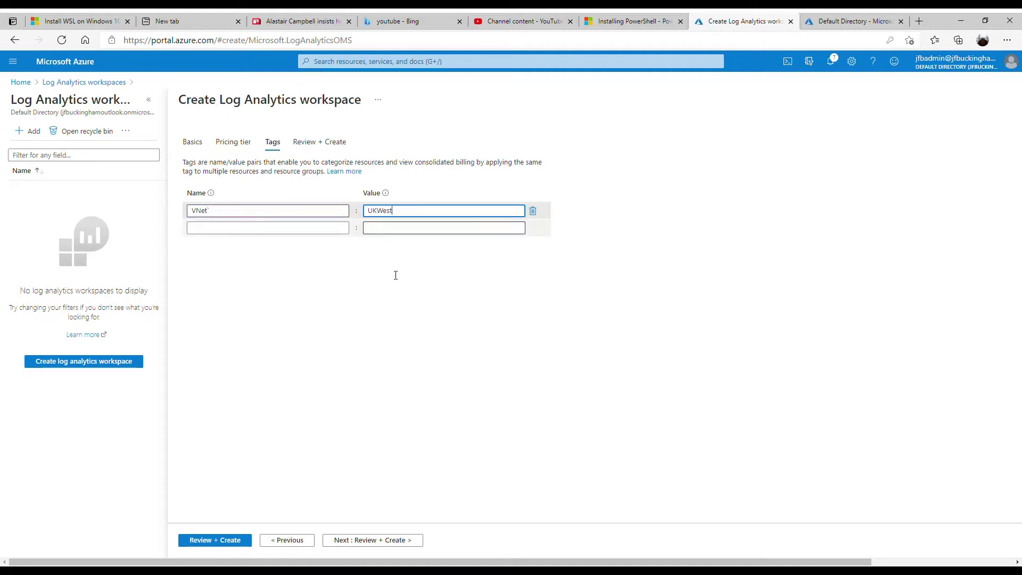
left_click(360, 544)
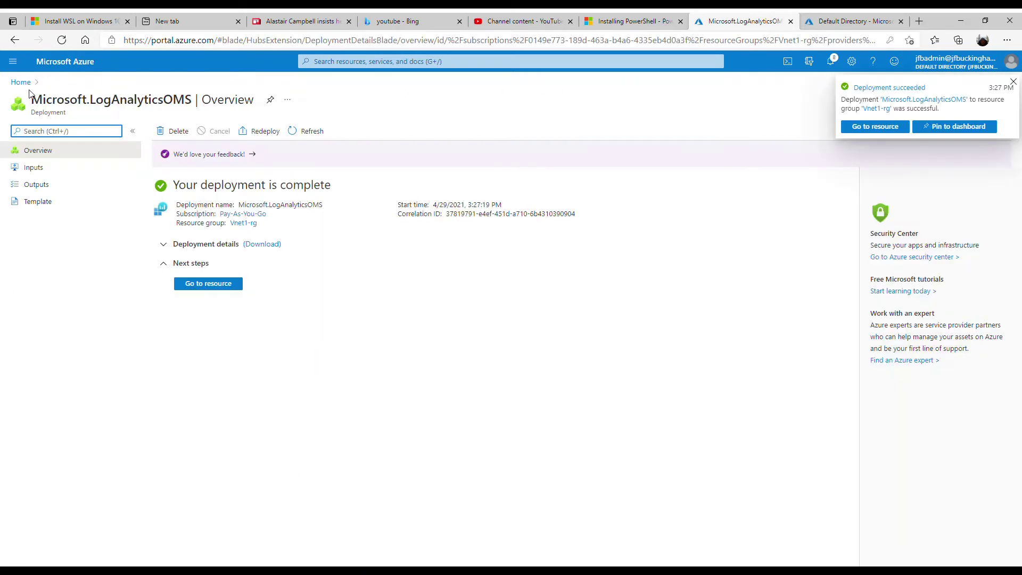
Step: Open the diagnostic settings of the Azure Active Directory tenant
left_click(19, 83)
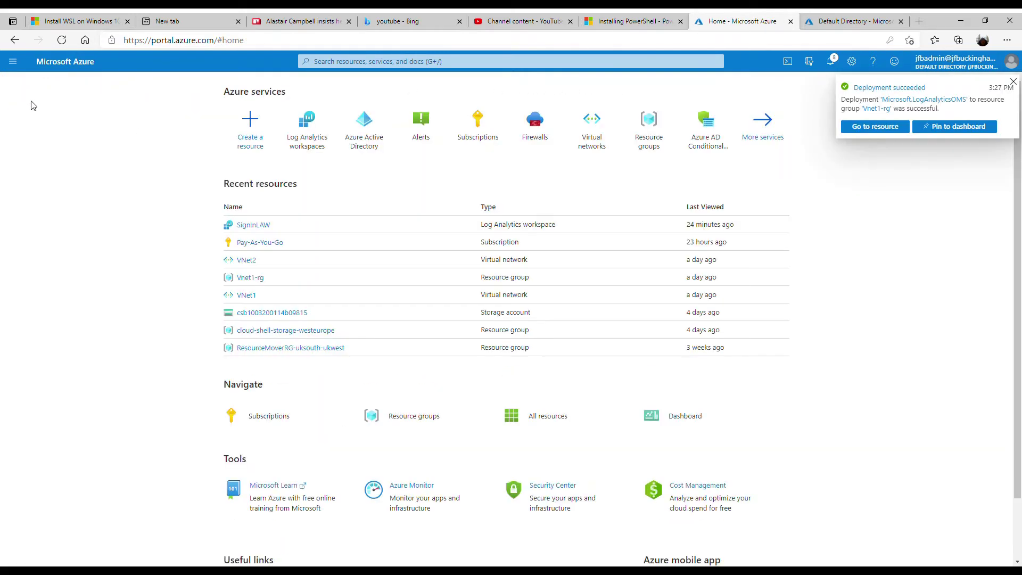
left_click(356, 136)
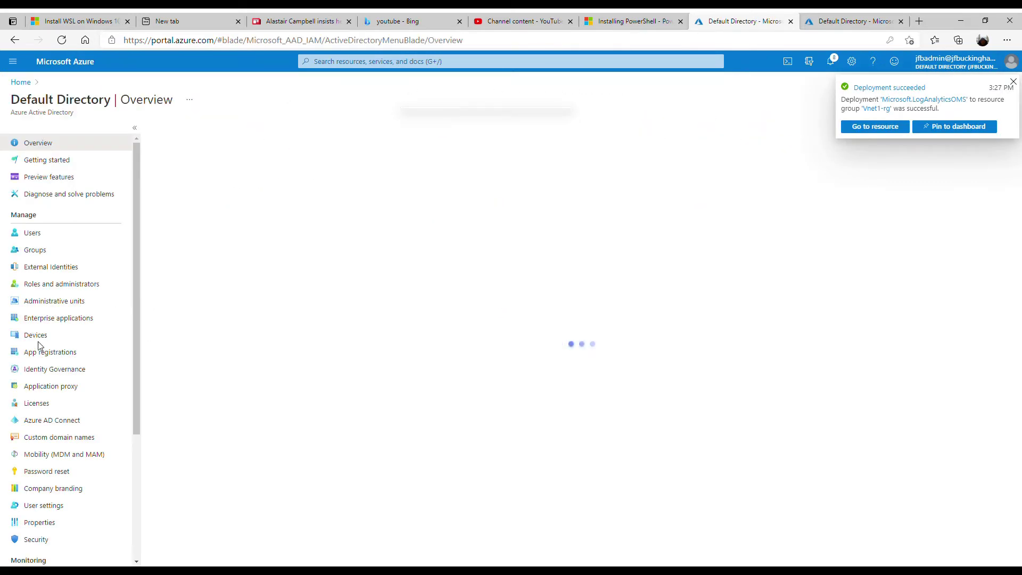
scroll(54, 377, "down", 3)
scroll(55, 377, "down", 1)
left_click(57, 465)
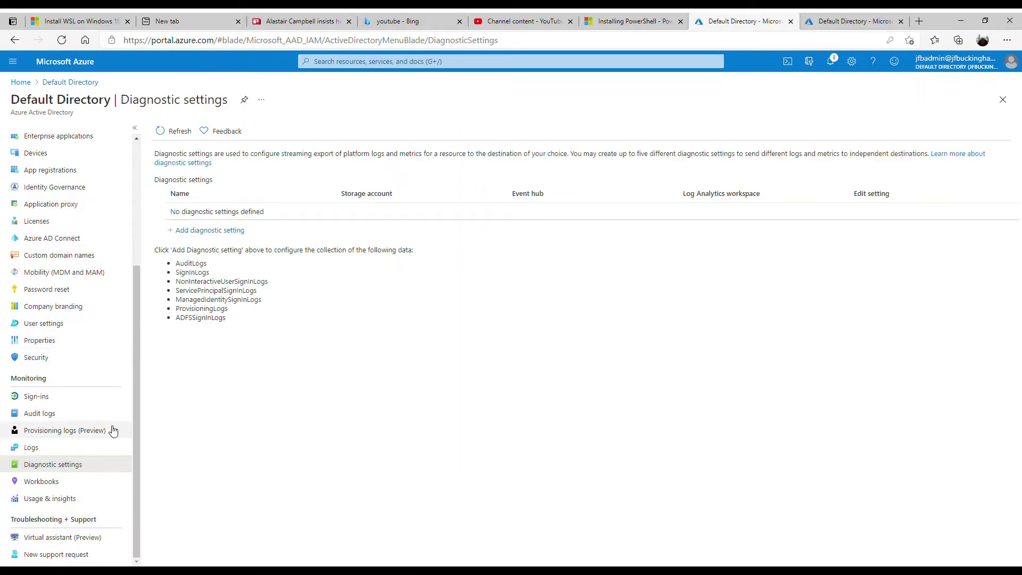
Step: Add and save a diagnostic setting named JFBAudit that sends SignInLogs to the JFBLAW Log Analytics workspace
left_click(207, 231)
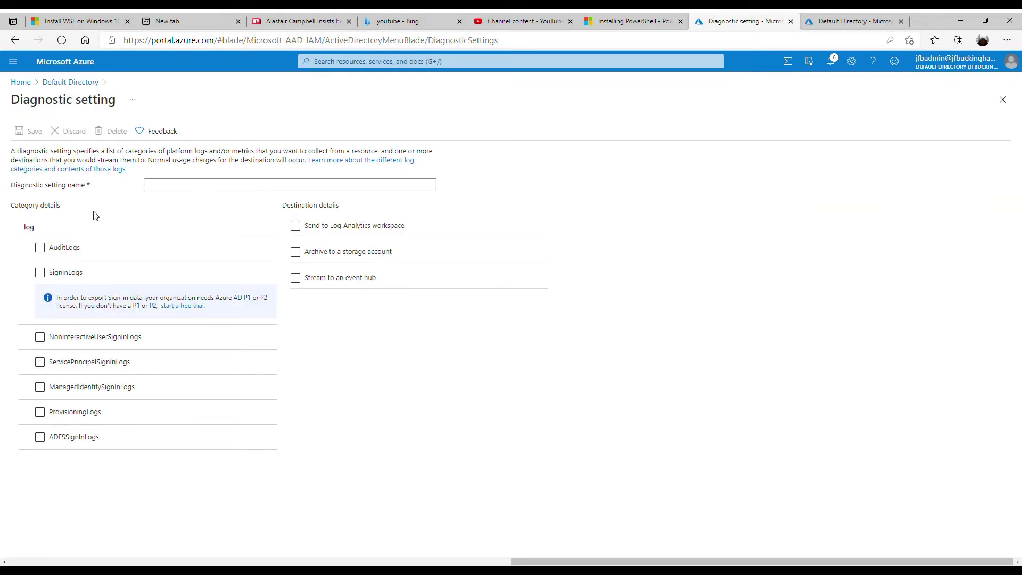
left_click(166, 186)
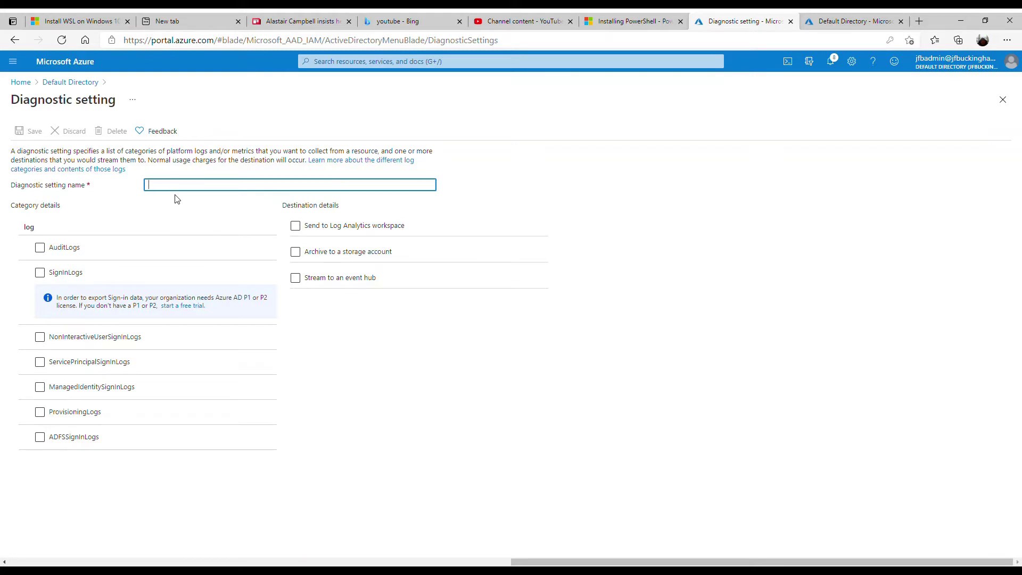
type("JFBAudit")
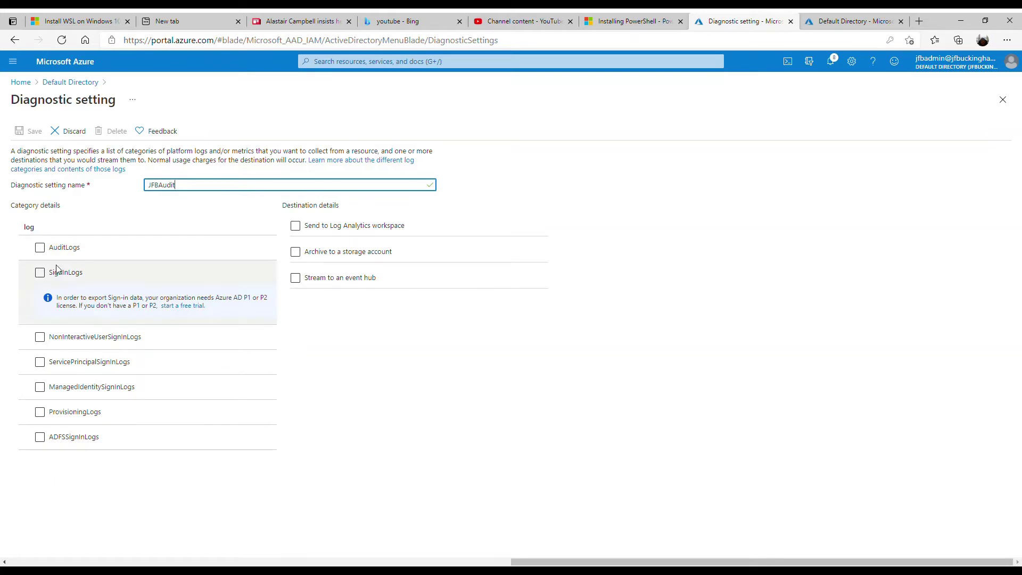
left_click(40, 272)
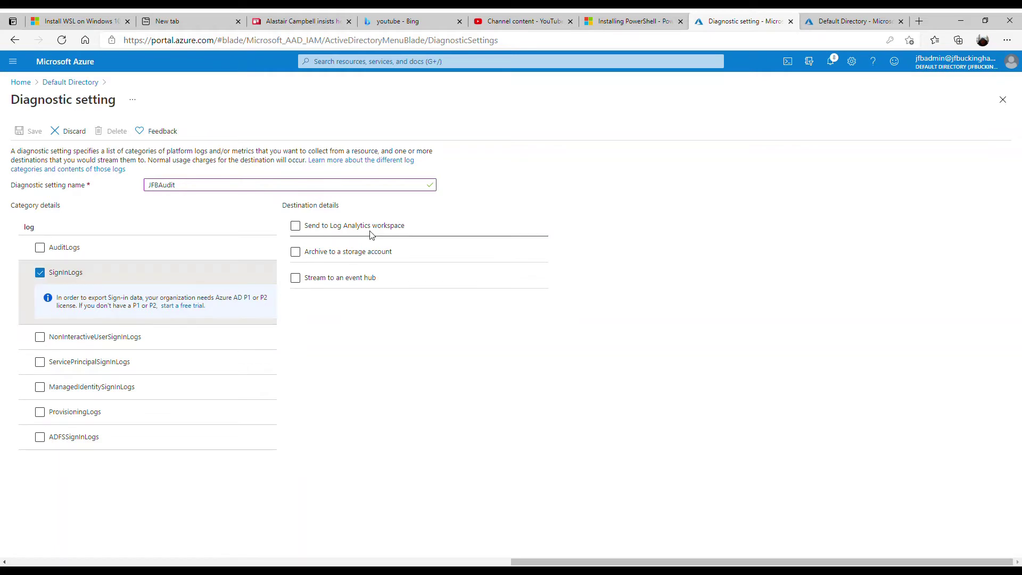
left_click(325, 233)
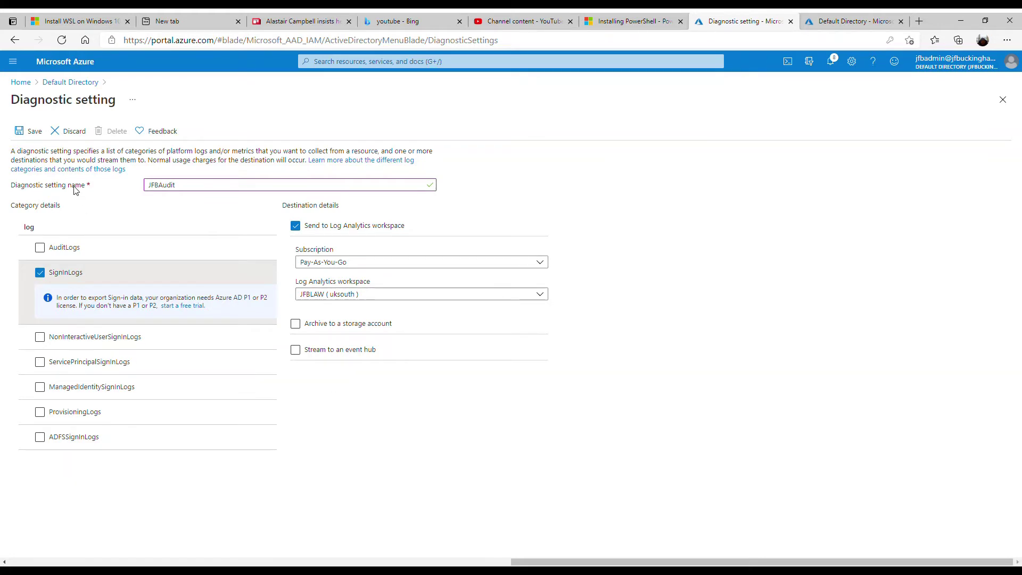
left_click(29, 131)
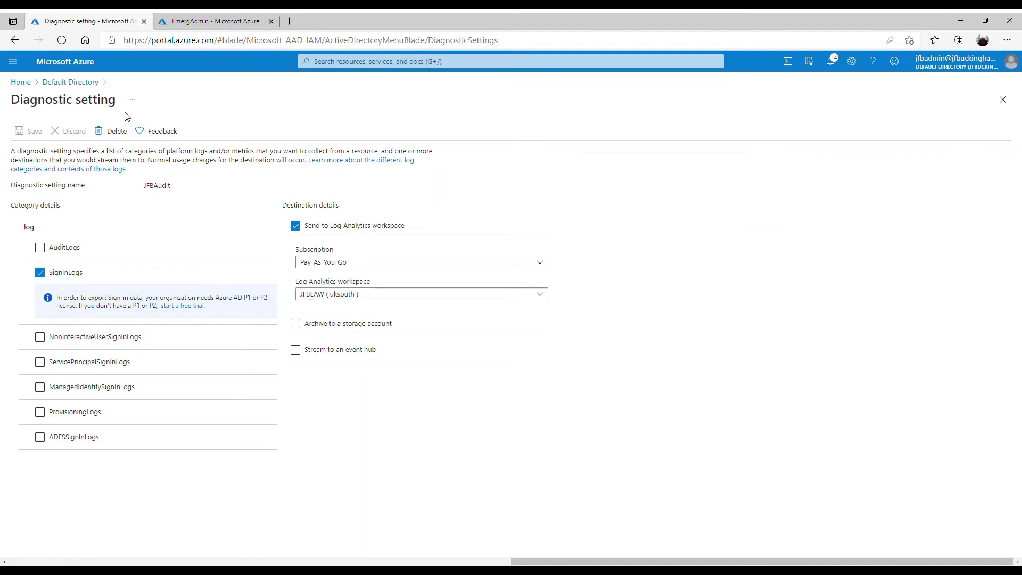
Step: Find the Log Analytics workspaces service and open the JFBLAW workspace
left_click(21, 82)
left_click(362, 62)
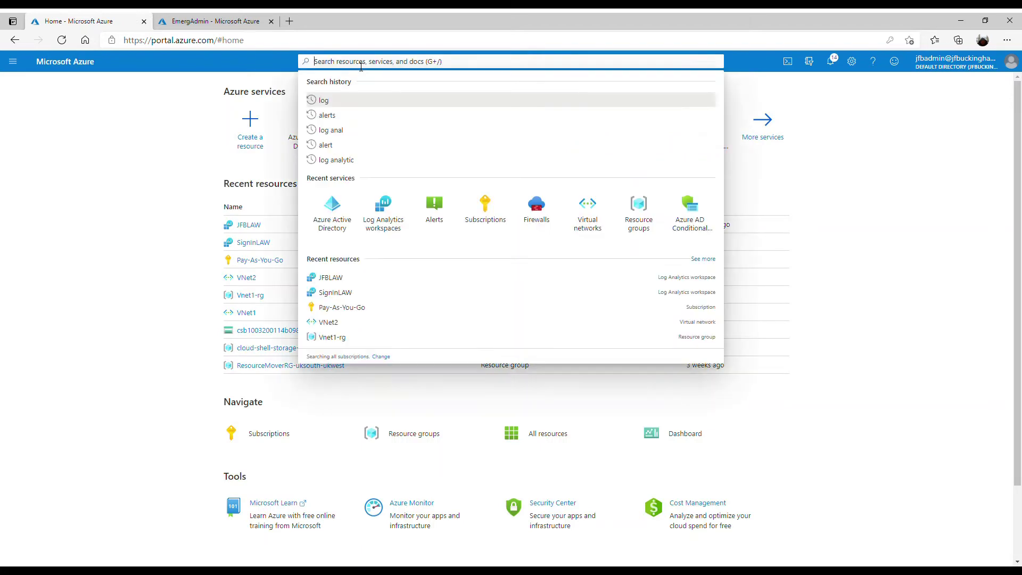
type("log")
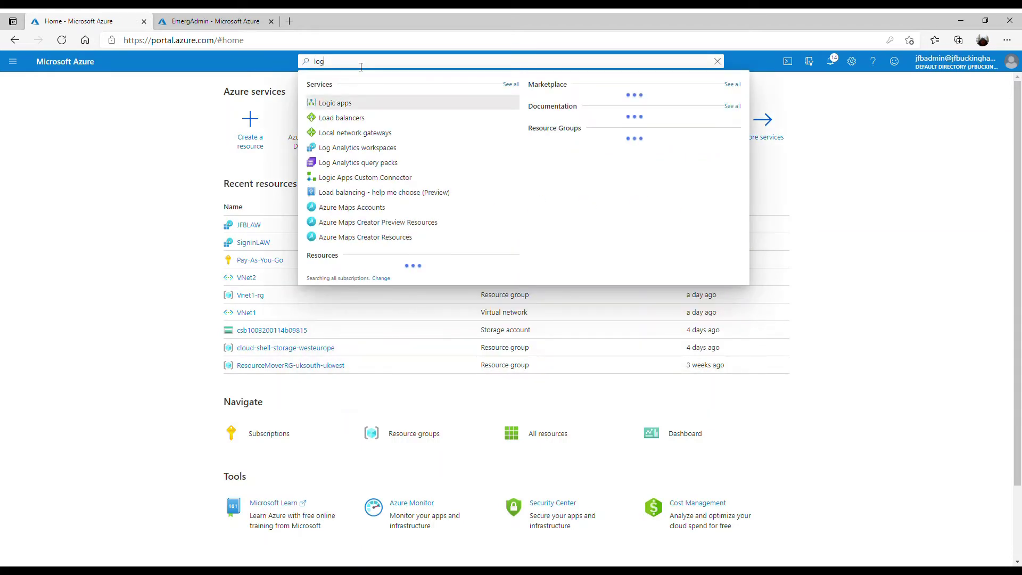
left_click(373, 118)
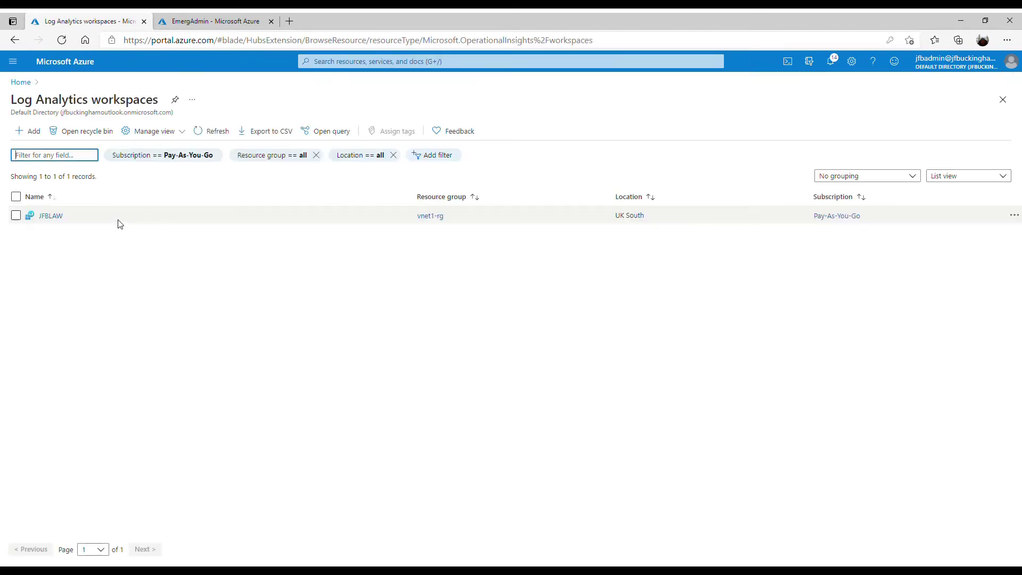
left_click(51, 222)
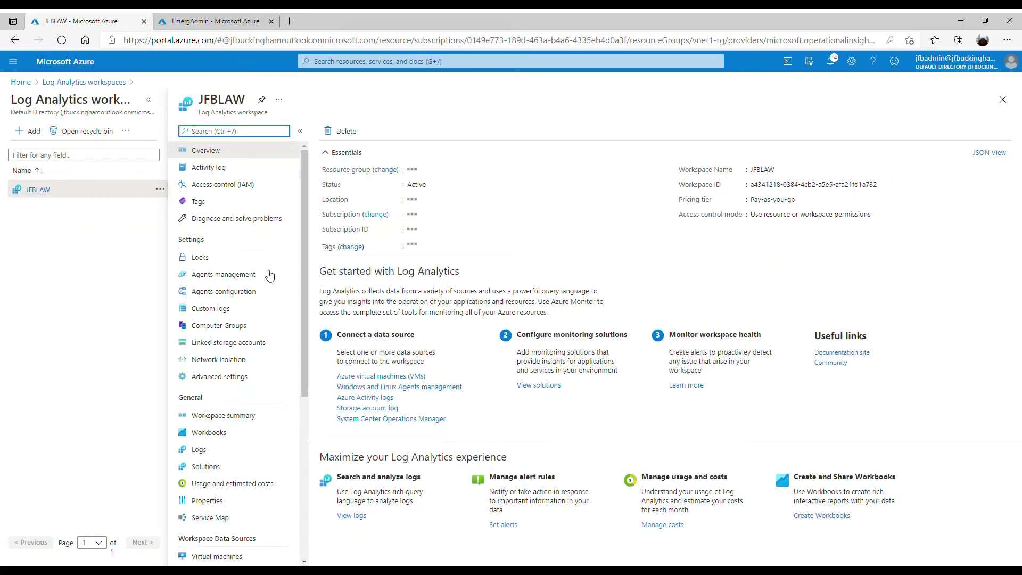
Step: Open the Logs query page of the JFBLAW workspace
scroll(253, 314, "down", 5)
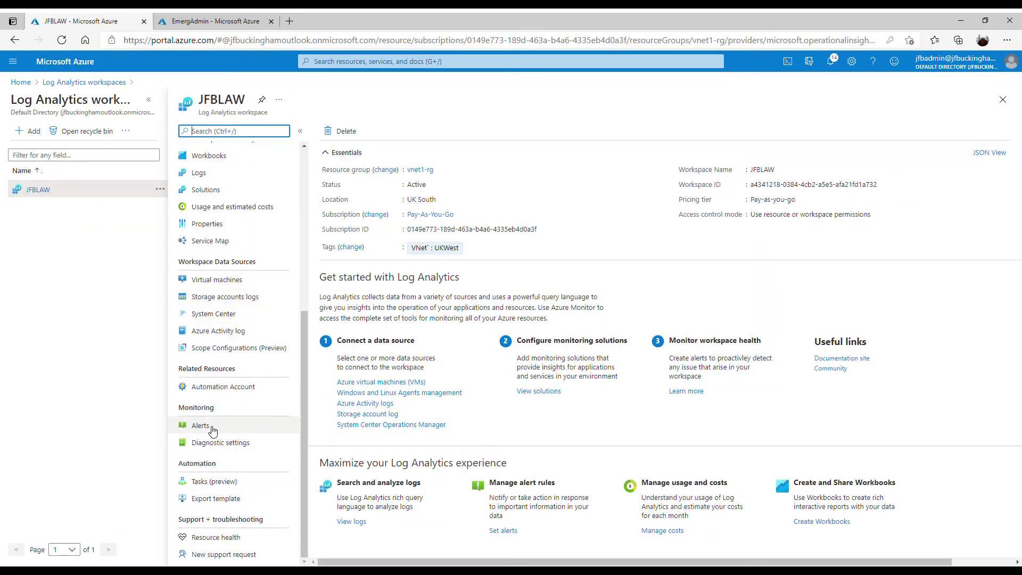
scroll(222, 456, "up", 5)
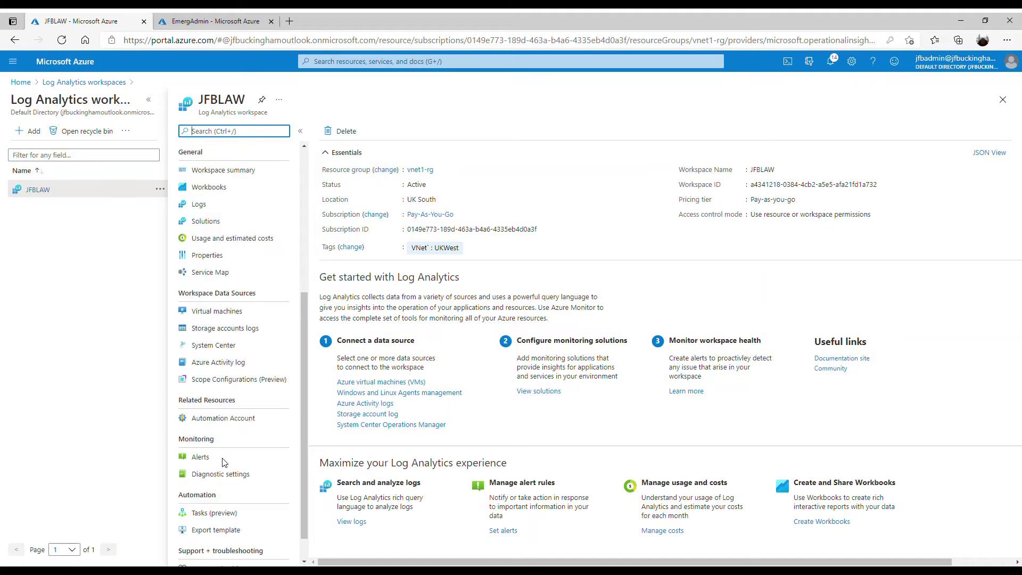
left_click(213, 450)
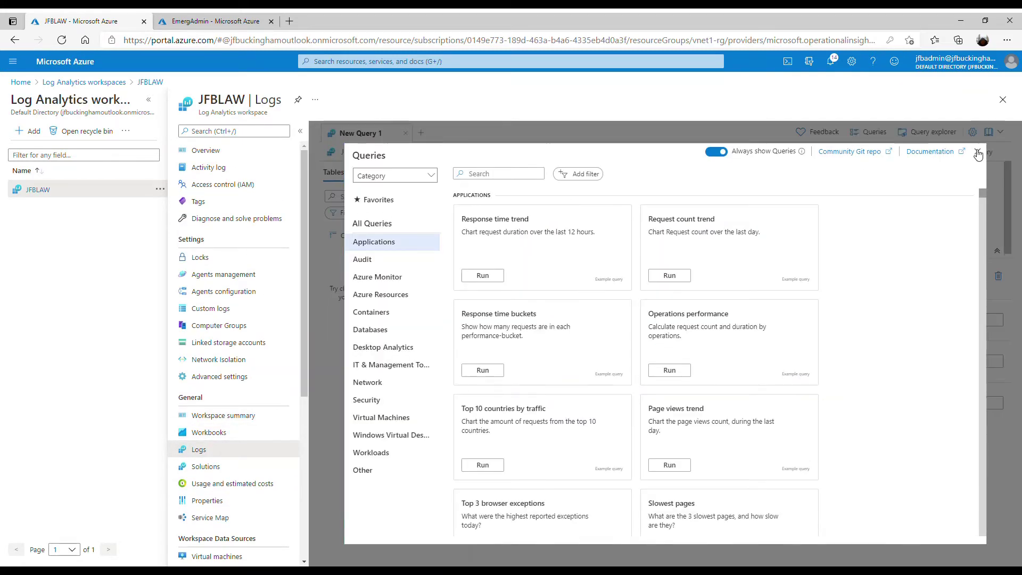
Step: Dismiss the sample queries and start a new query on the SigninLogs table
left_click(977, 151)
left_click(509, 181)
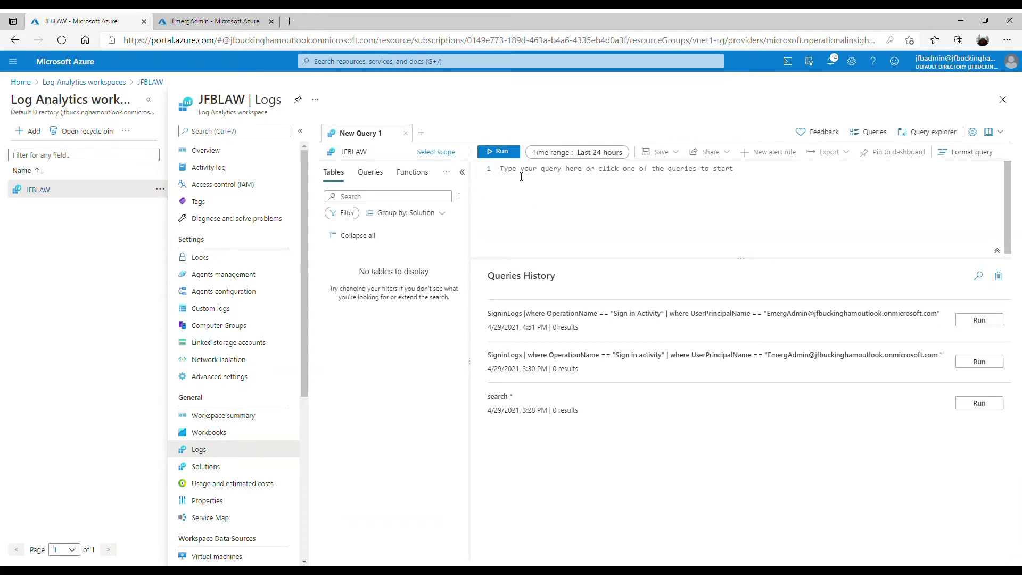
type("Sign")
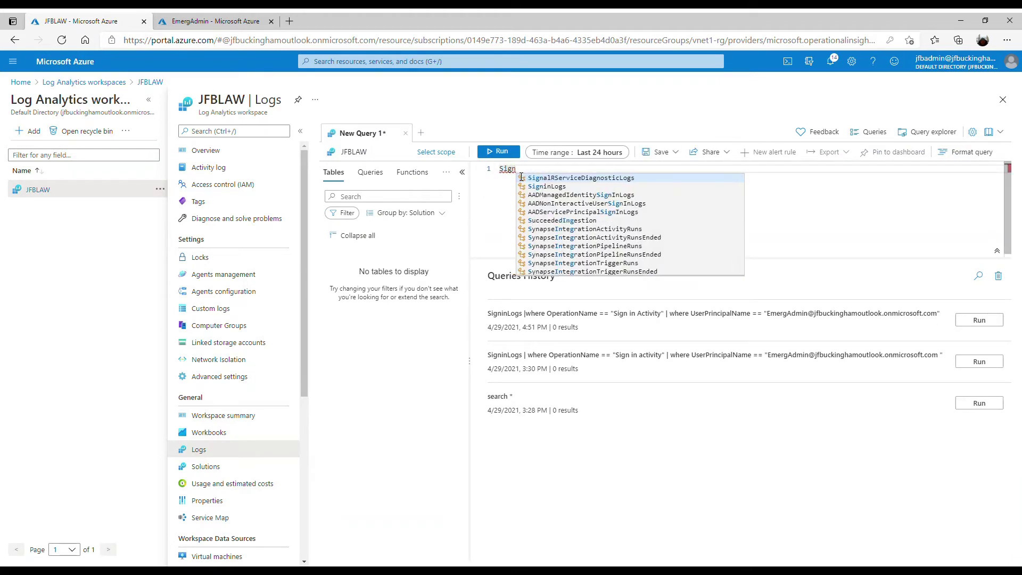
left_click(560, 186)
key("Return")
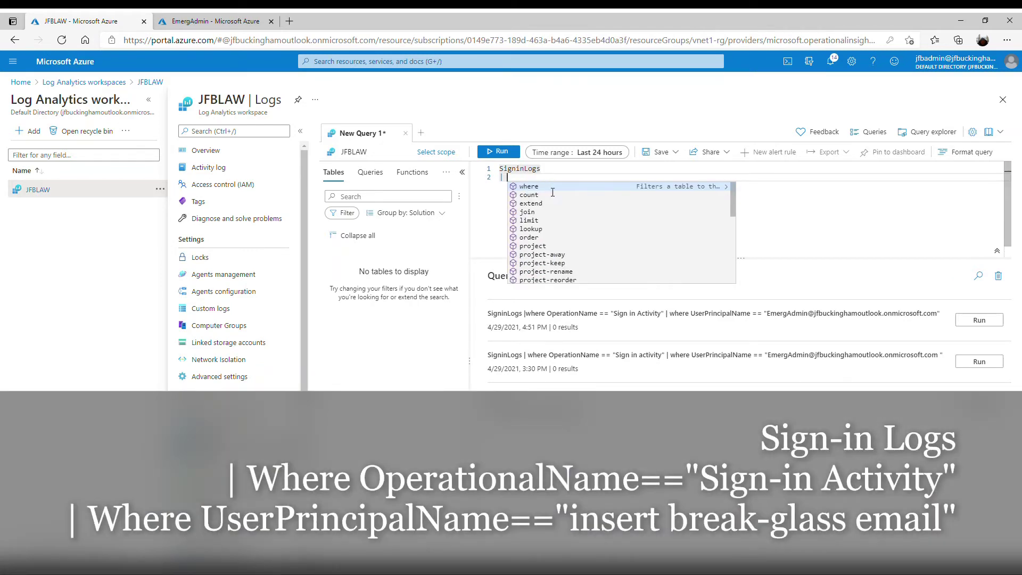
Step: Add a where clause to the query that filters OperationName == "Sign in Activity"
left_click(558, 187)
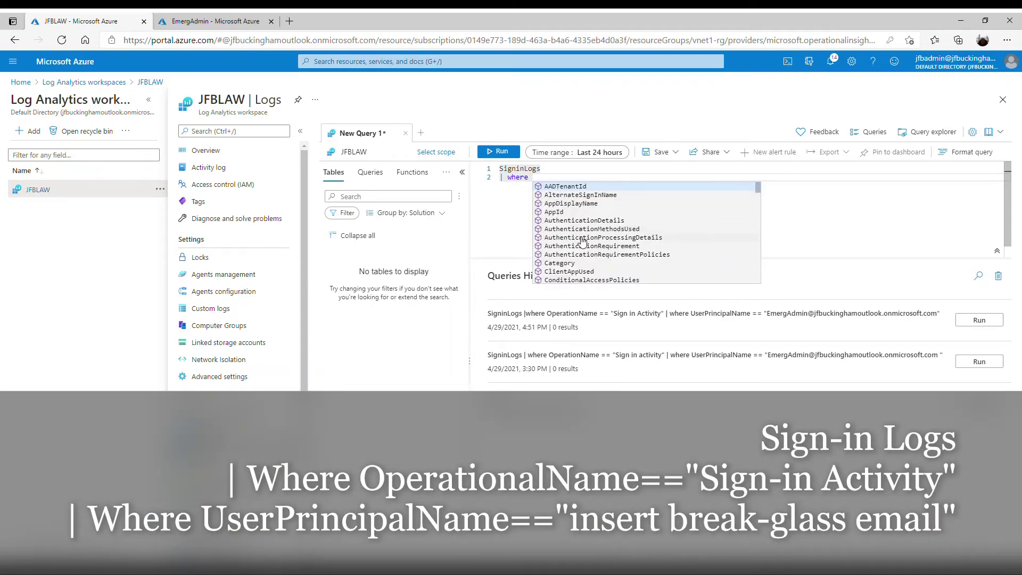
scroll(582, 241, "down", 6)
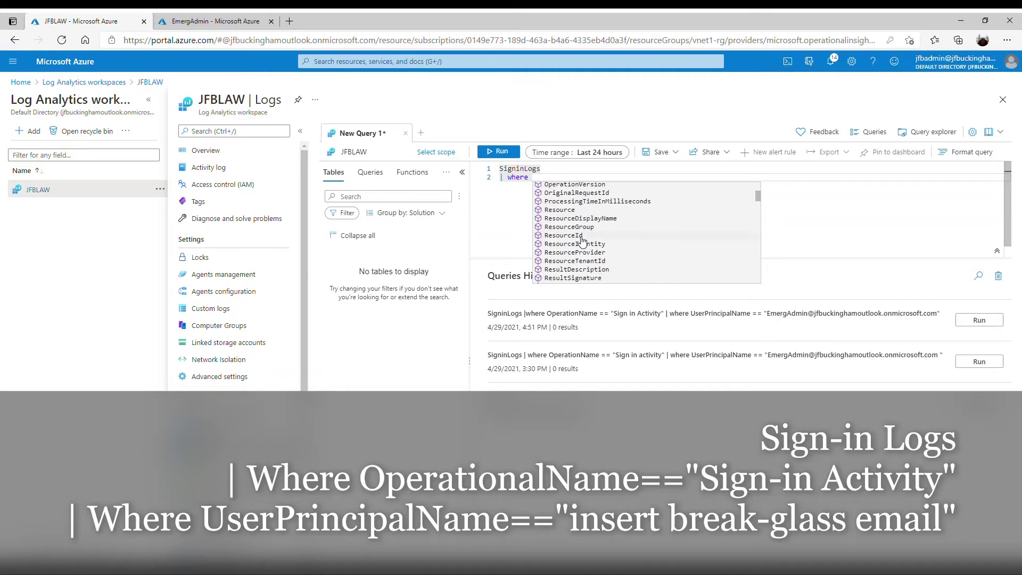
scroll(579, 221, "up", 2)
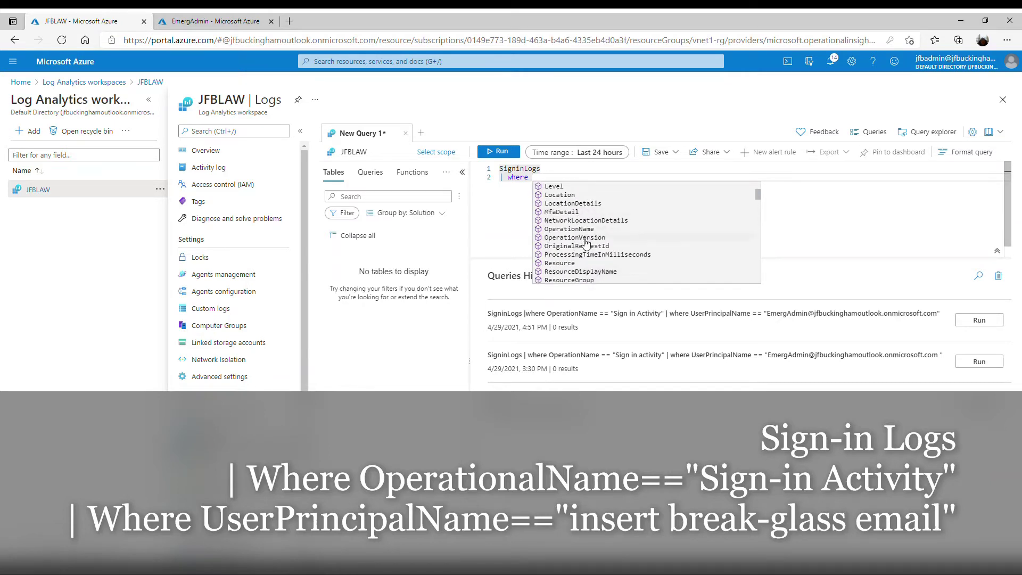
left_click(579, 229)
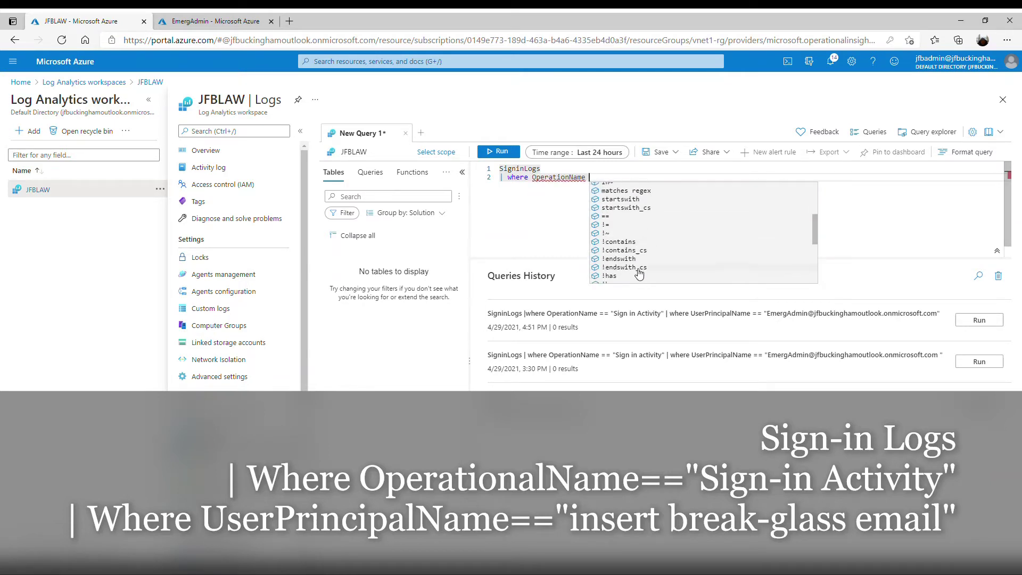
left_click(610, 216)
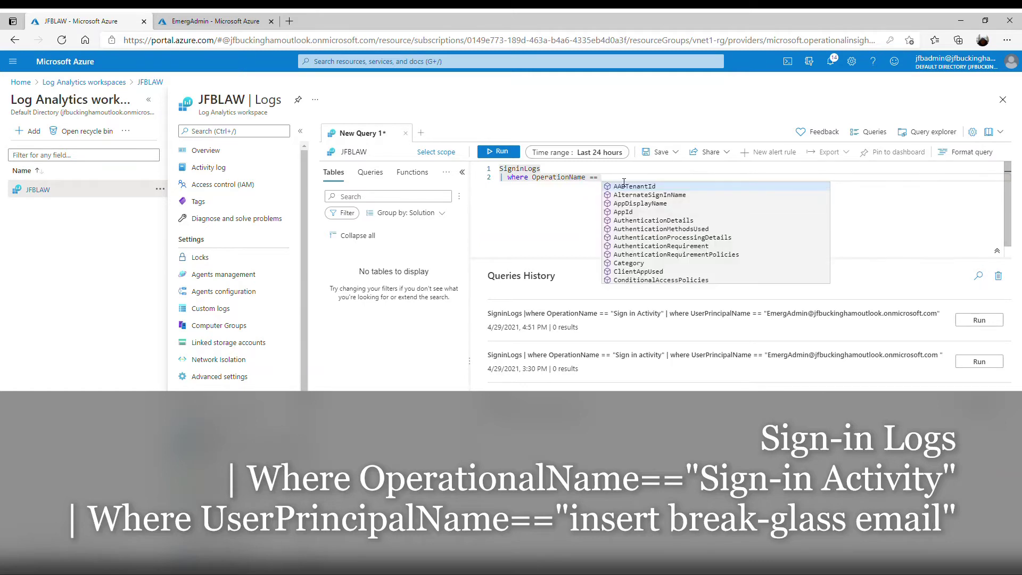
type("\"S")
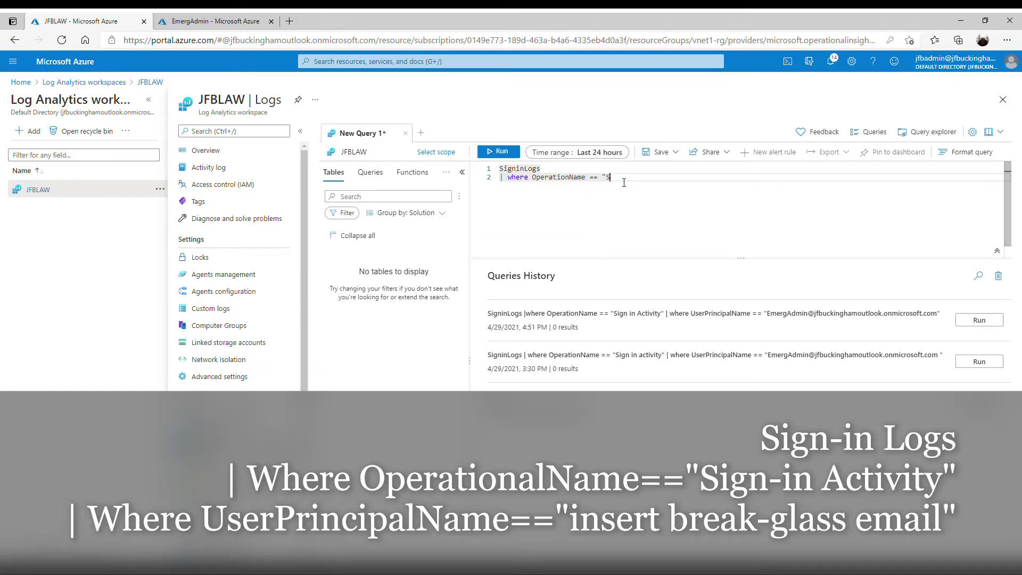
type("ign in Activity\"")
key("Return")
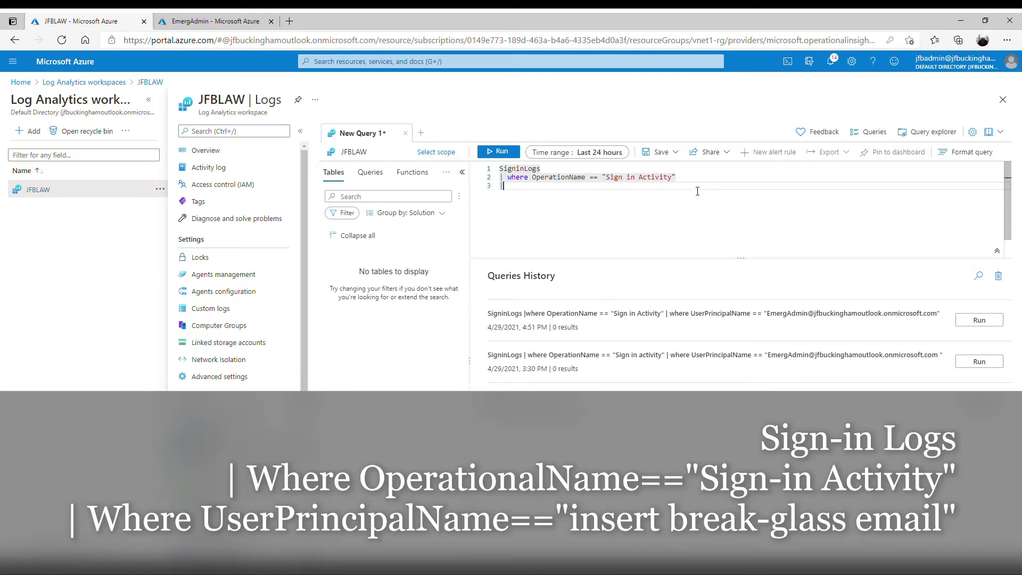
Step: Add a second where clause on line 3 that compares UserPrincipalName using ==, leaving an opening quote for the value
type("|wh")
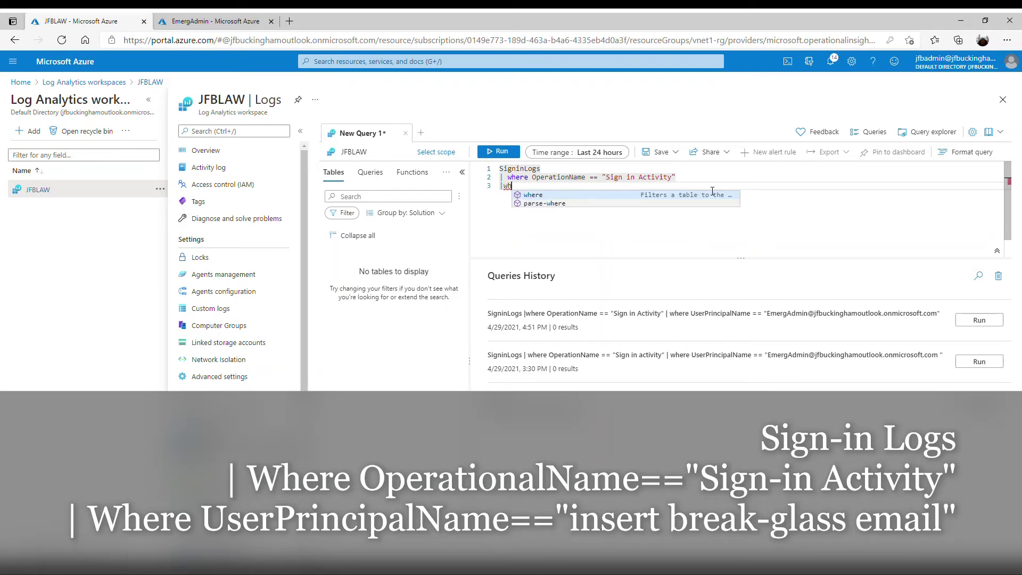
type("ere")
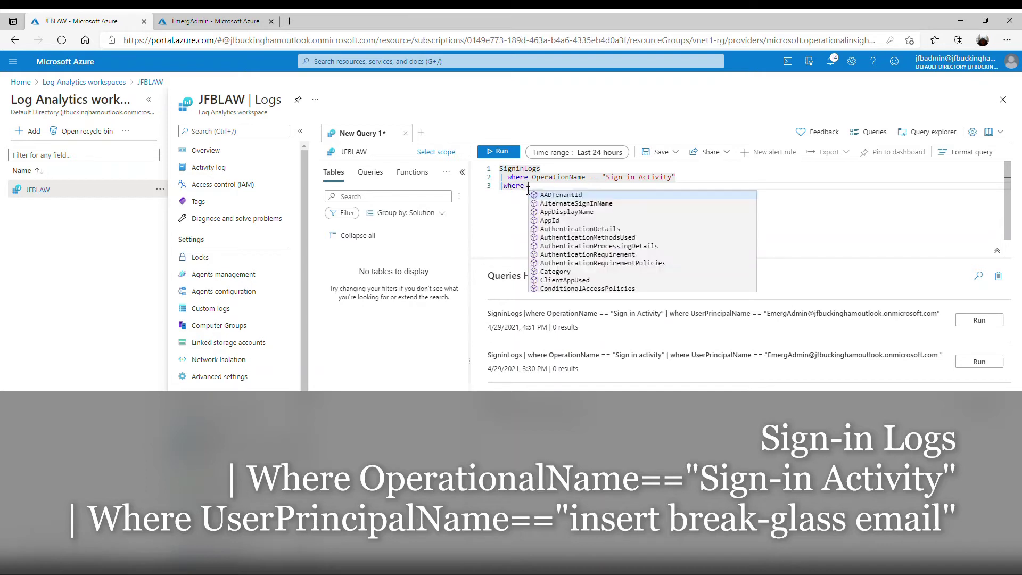
key("BackSpace")
key("BackSpace")
key("BackSpace")
key("BackSpace")
key("BackSpace")
key("BackSpace")
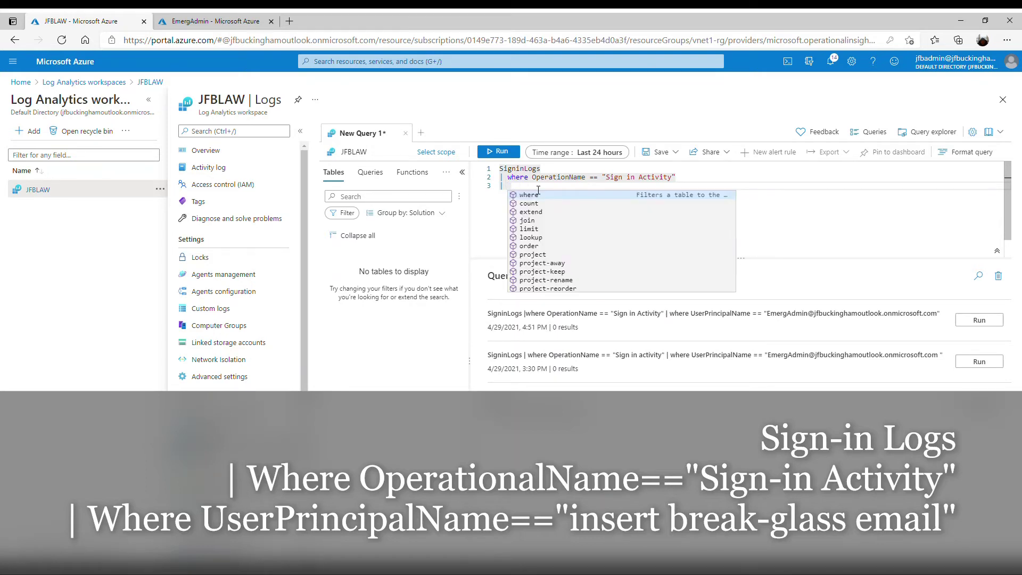
type("w")
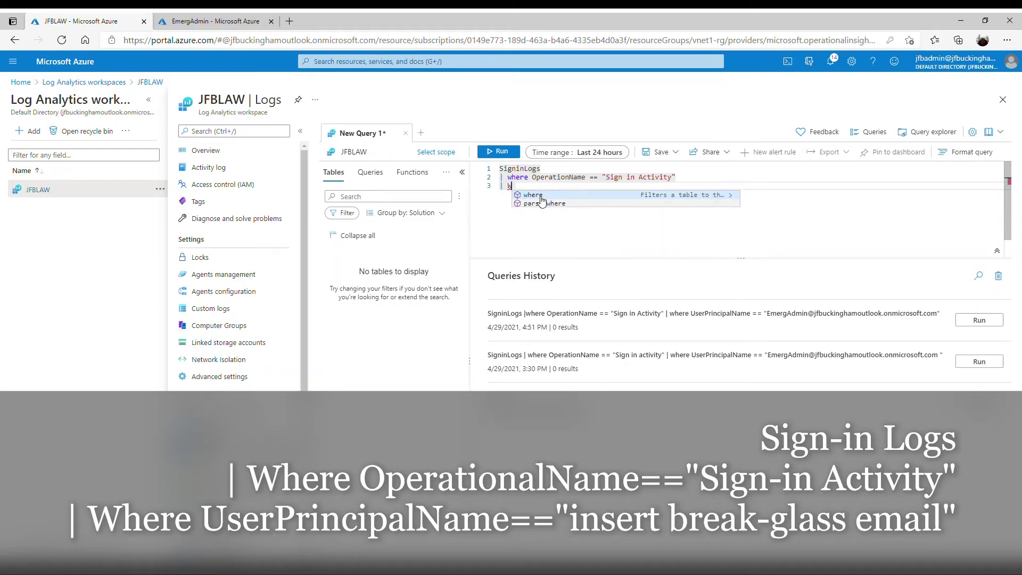
left_click(534, 195)
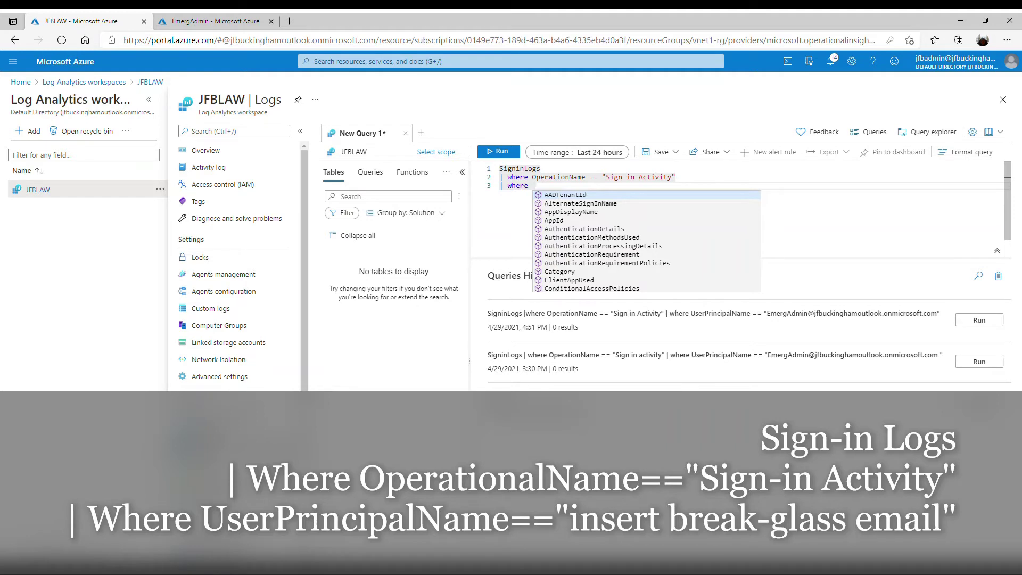
type("U")
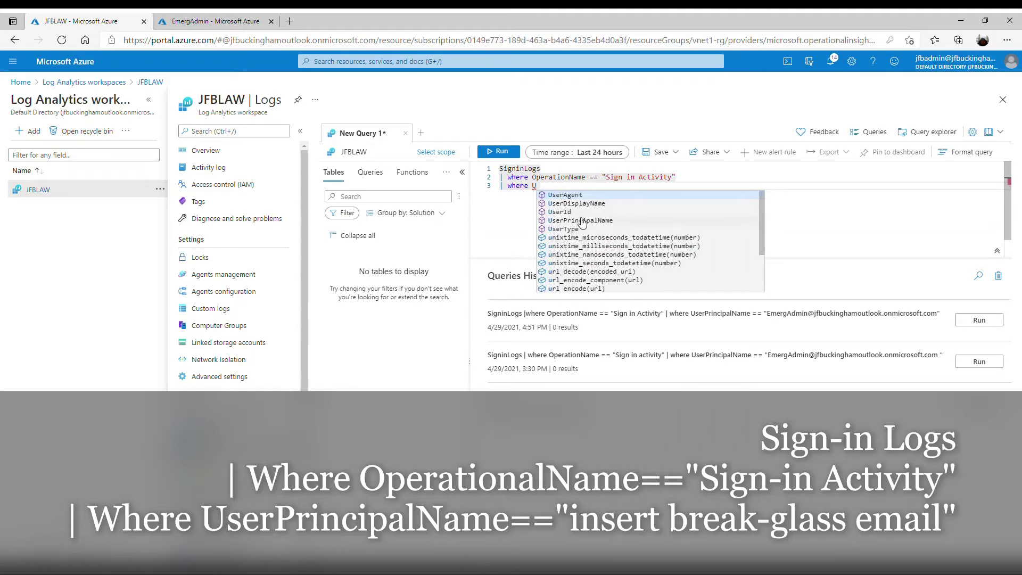
left_click(582, 221)
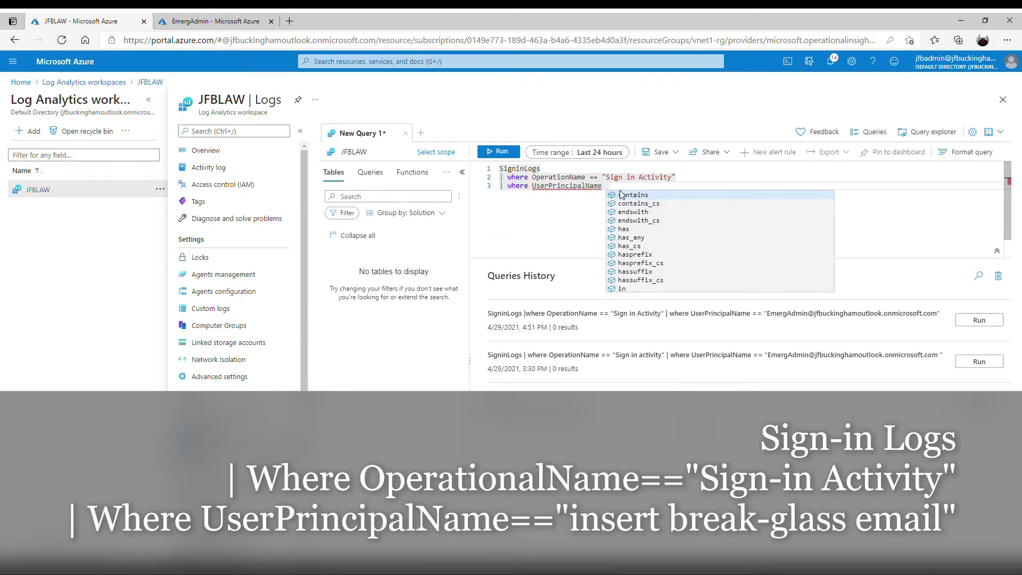
type("==")
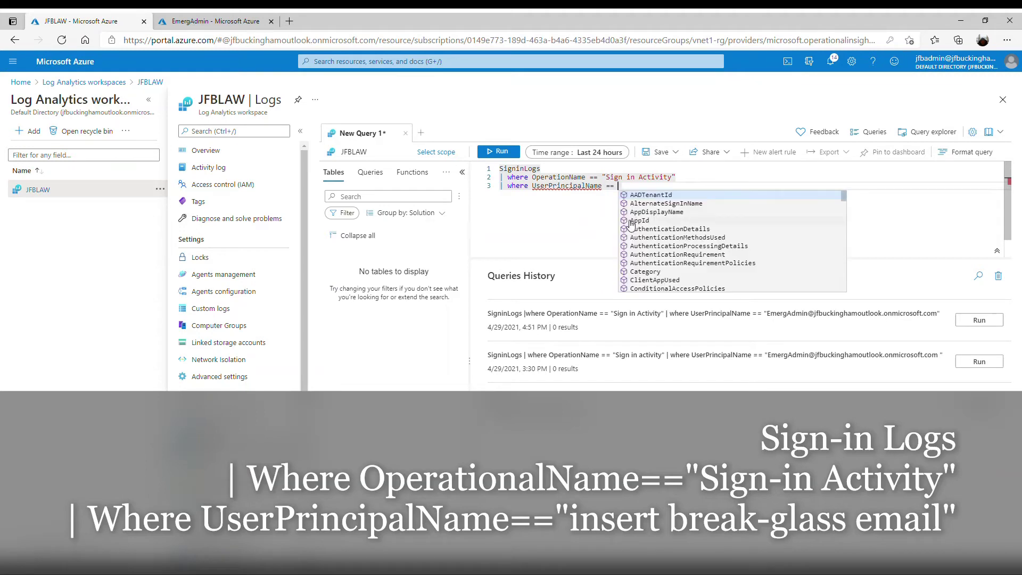
left_click(623, 184)
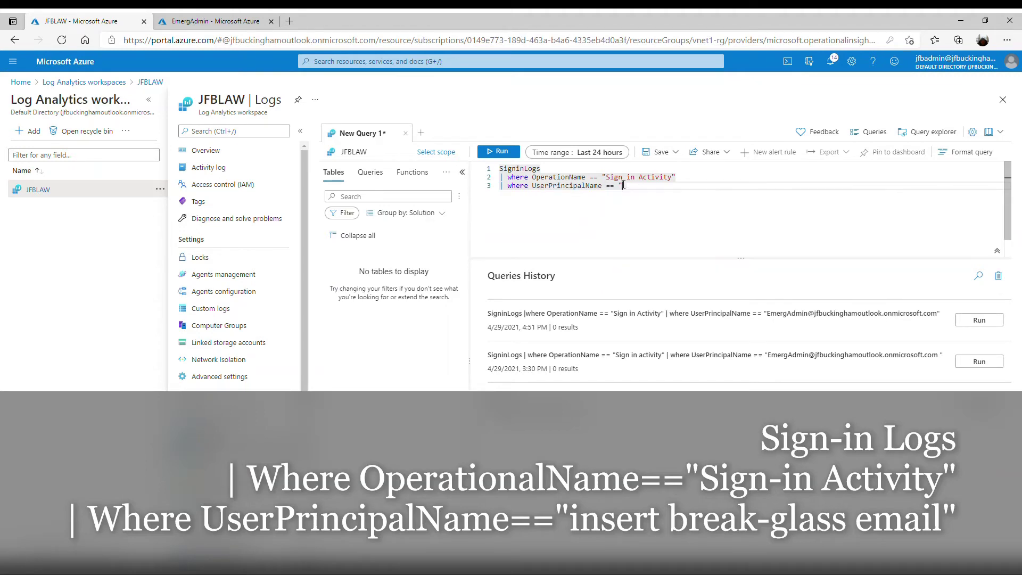
Step: Copy the emergency admin's user principal name from its profile, paste it as the quoted UserPrincipalName value and run the query
left_click(213, 21)
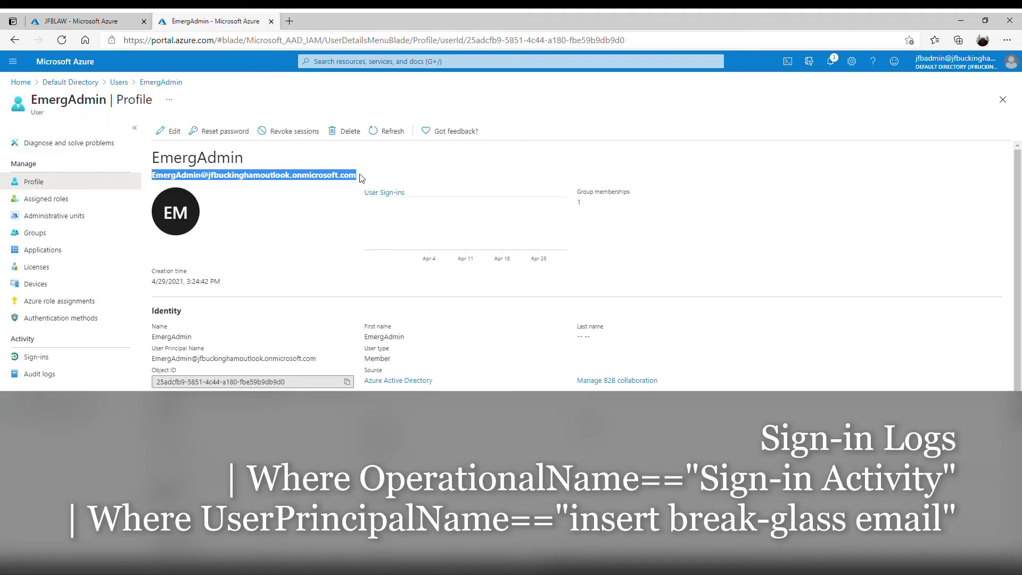
left_click_drag(366, 179, 159, 180)
key("ctrl+c")
left_click(123, 20)
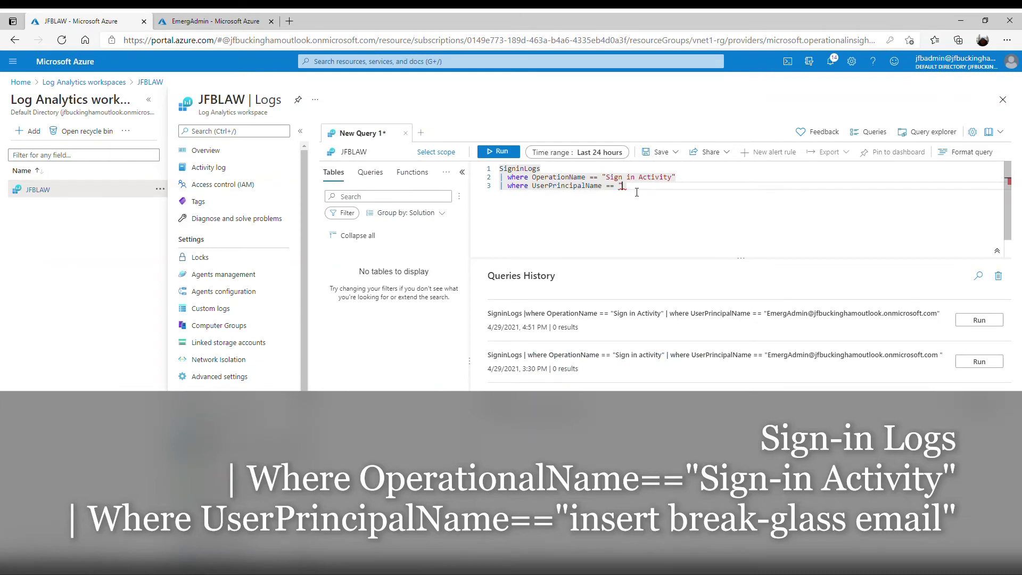
key("ctrl+v")
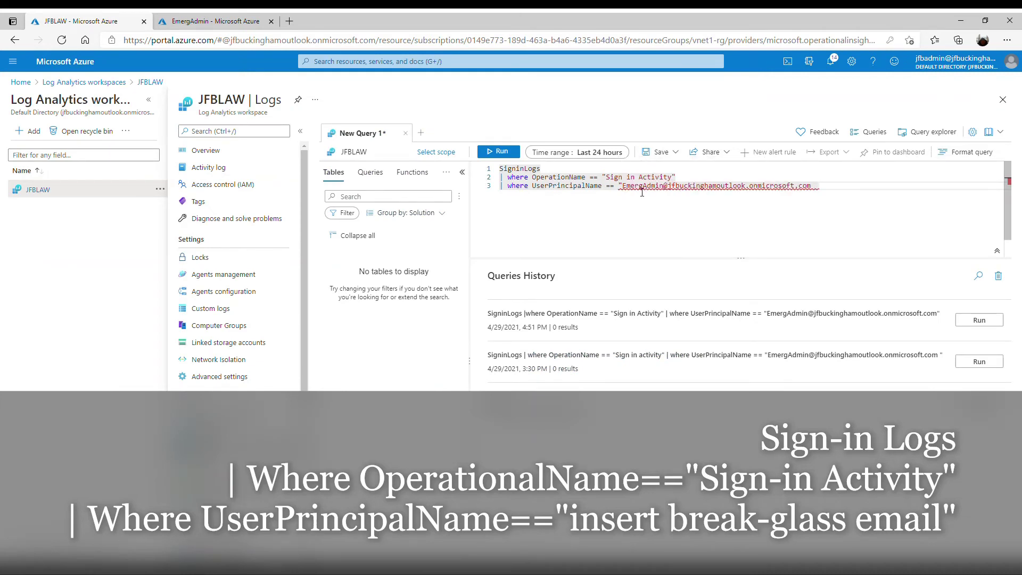
type("\"")
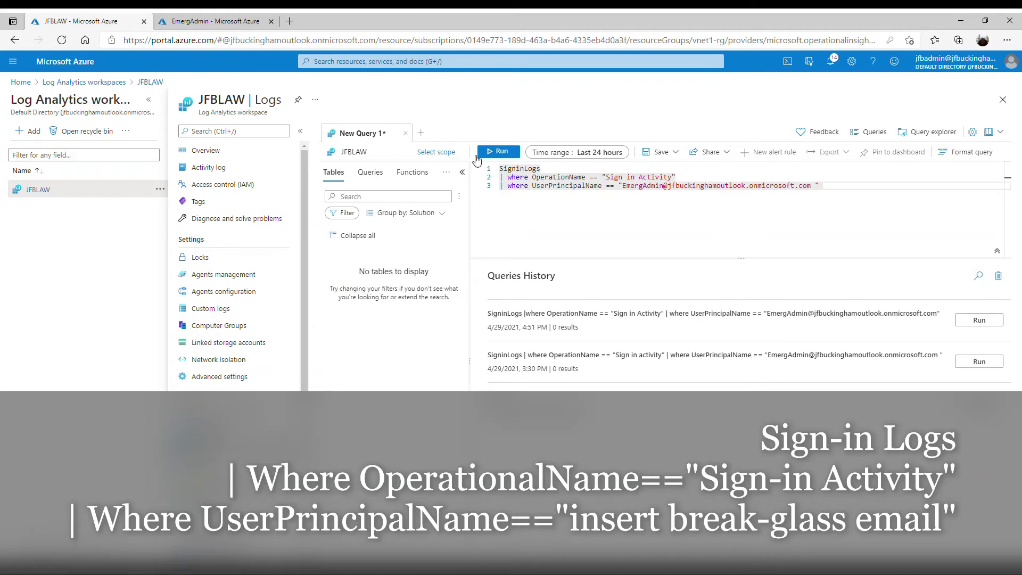
left_click(501, 152)
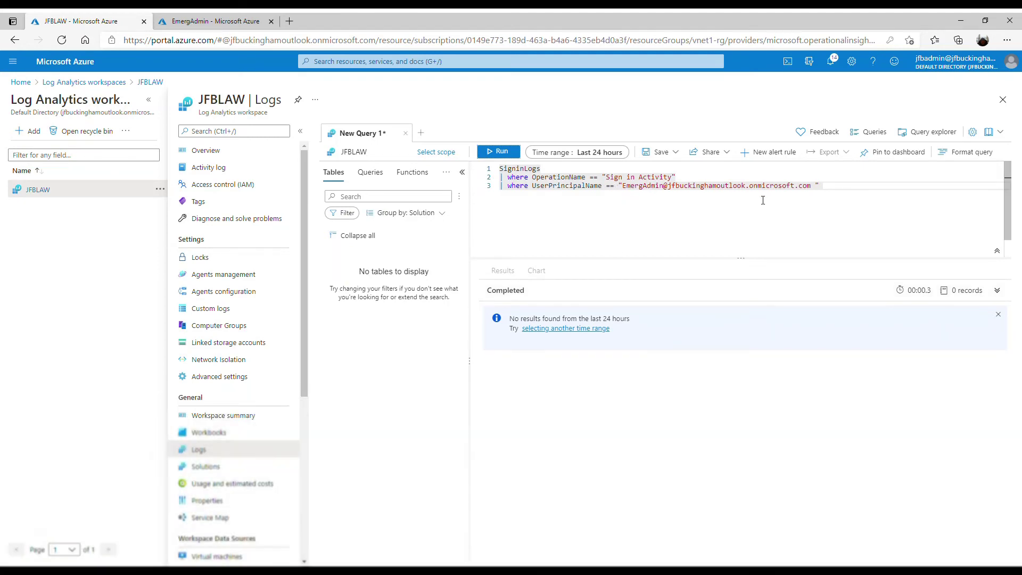
Step: Save the query as BgAuditActivity01 in the Security category
left_click(662, 153)
left_click(673, 176)
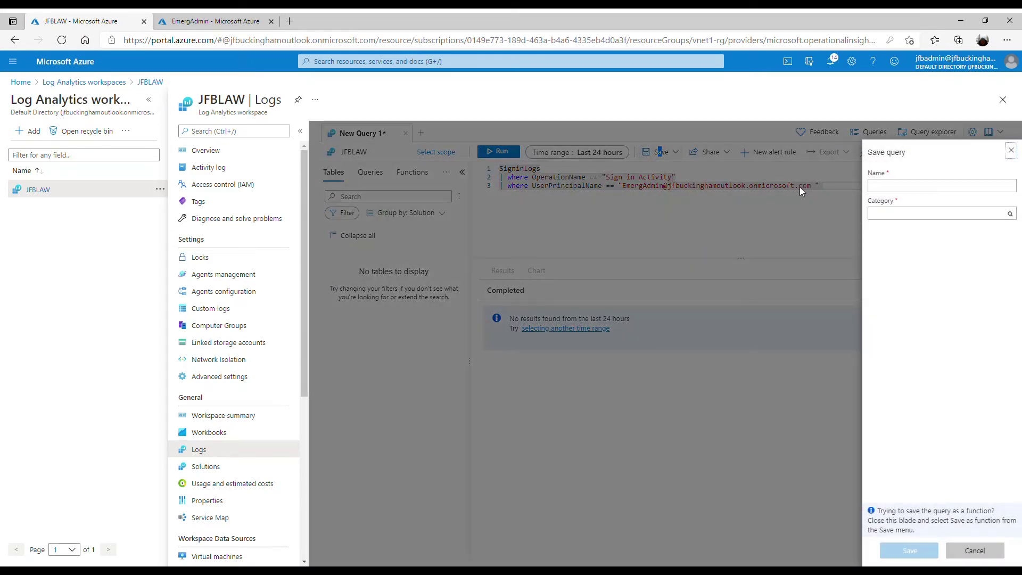
left_click(898, 187)
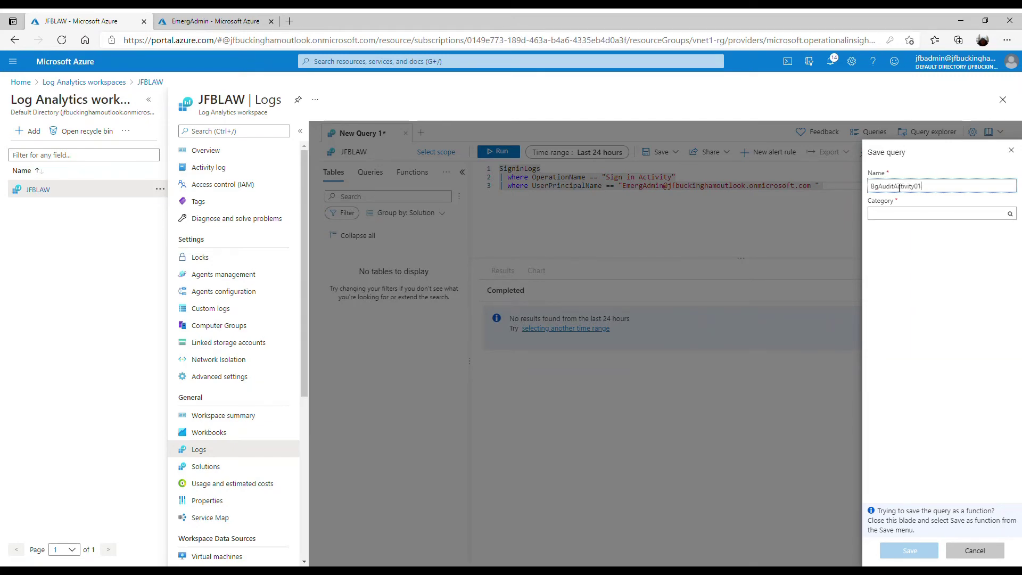
left_click(901, 215)
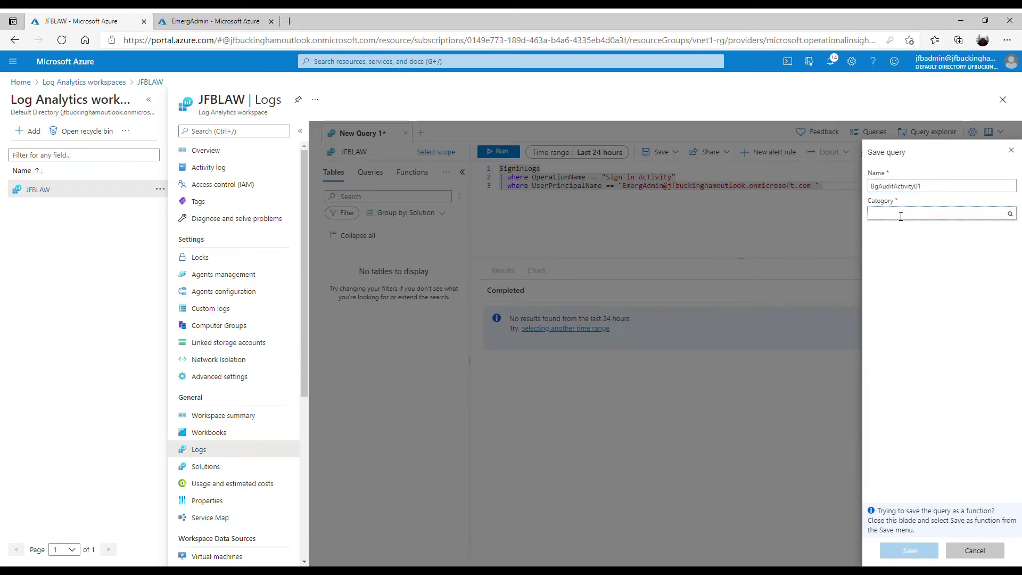
type("Security")
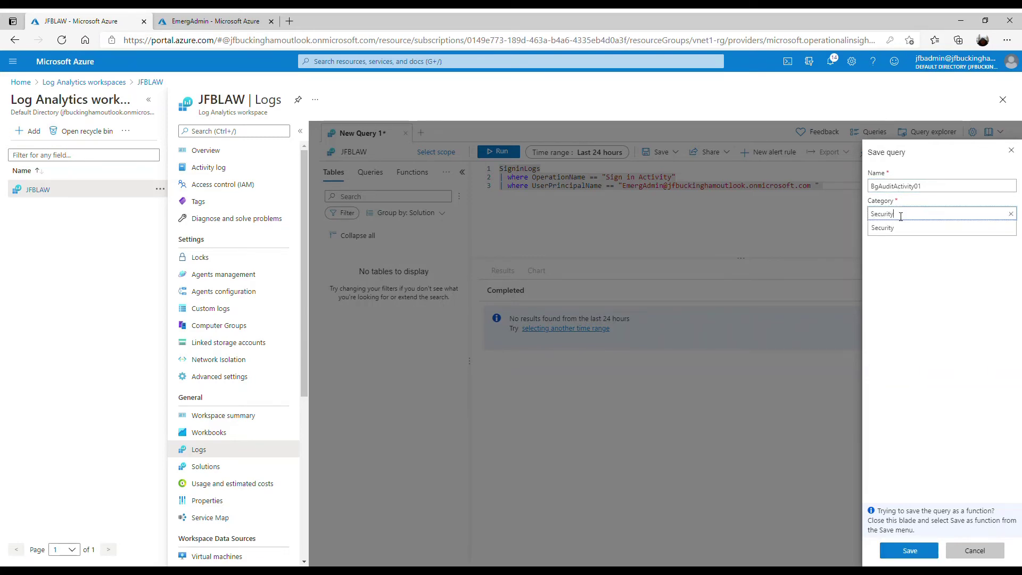
left_click(890, 229)
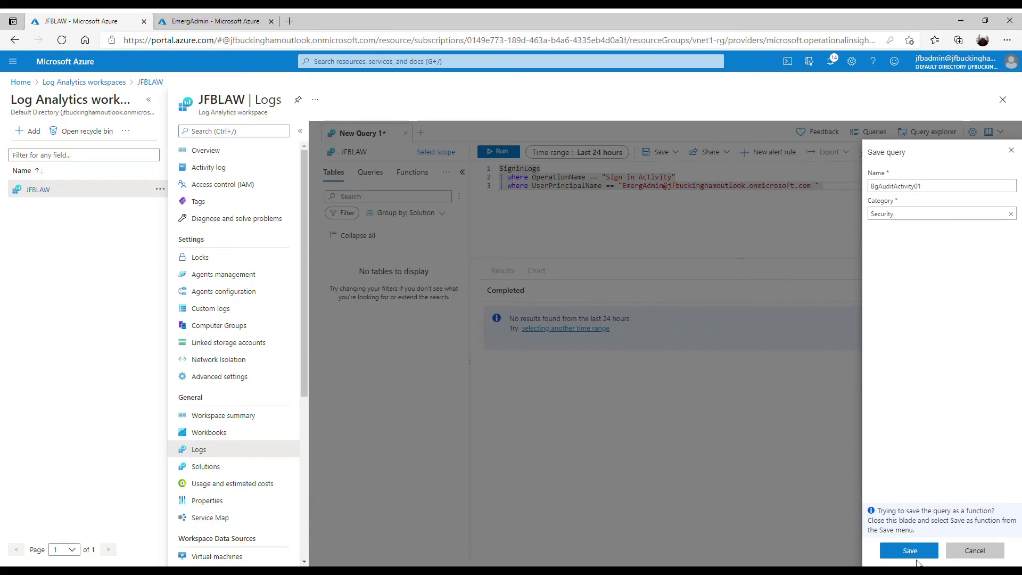
left_click(915, 553)
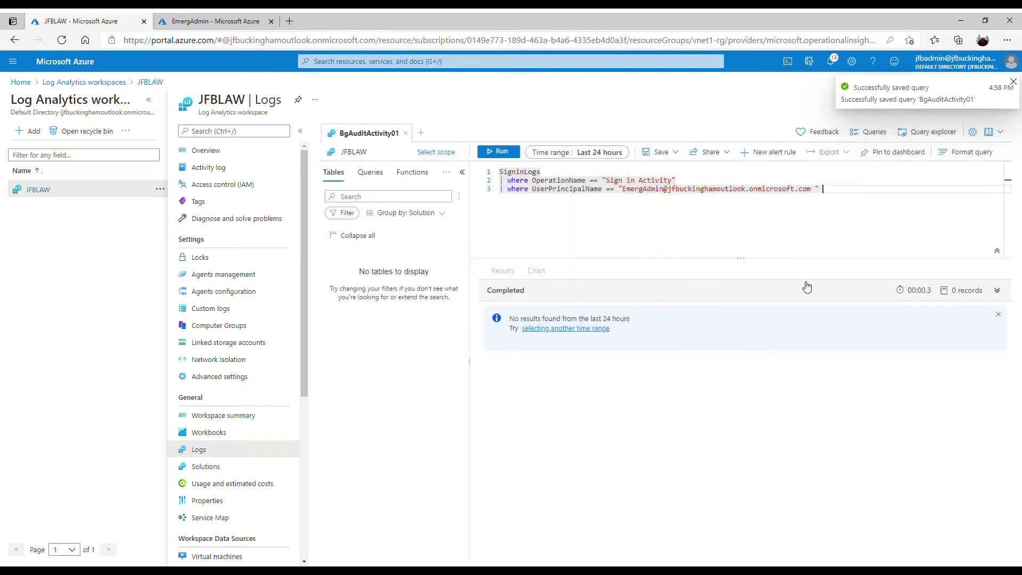
Step: Start a new alert rule from the JFBLAW workspace's alerts and open the signal selection for its condition
scroll(258, 377, "down", 5)
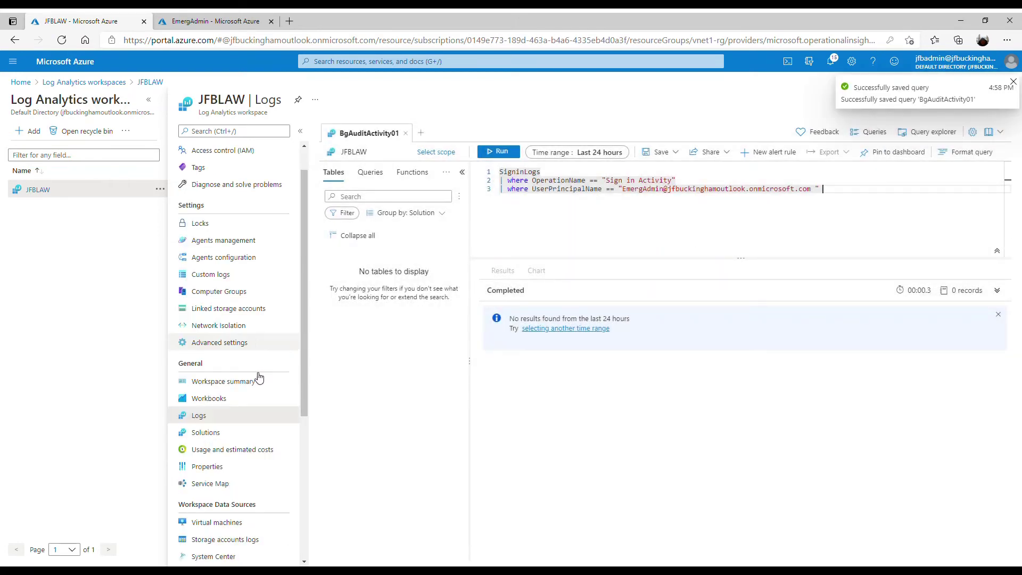
scroll(258, 376, "down", 1)
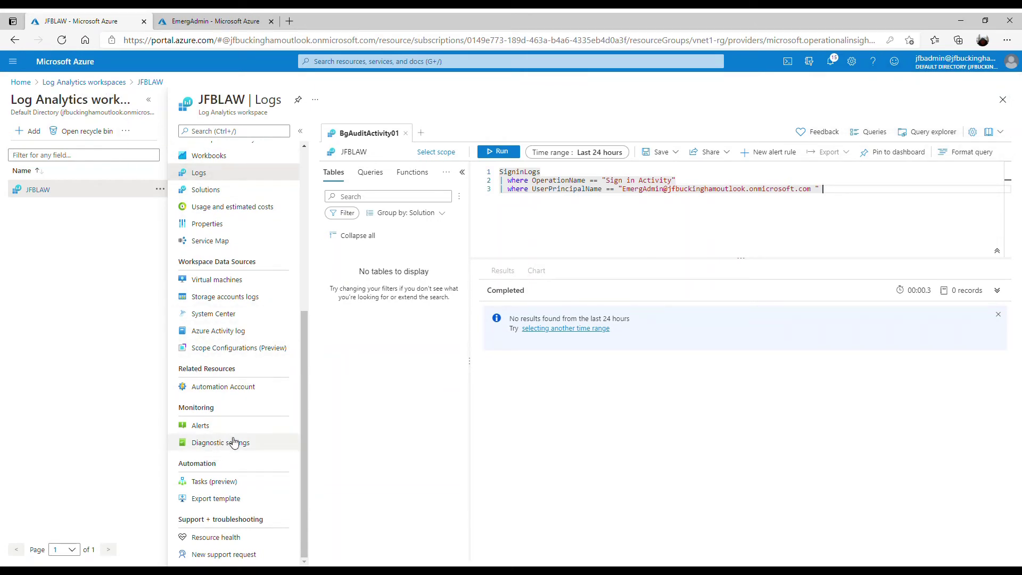
left_click(209, 426)
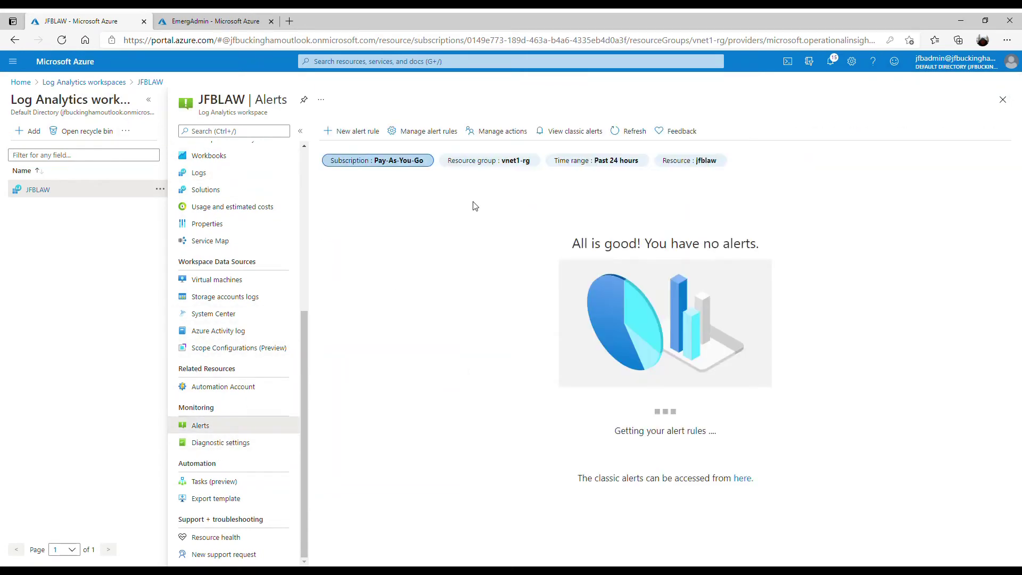
left_click(365, 131)
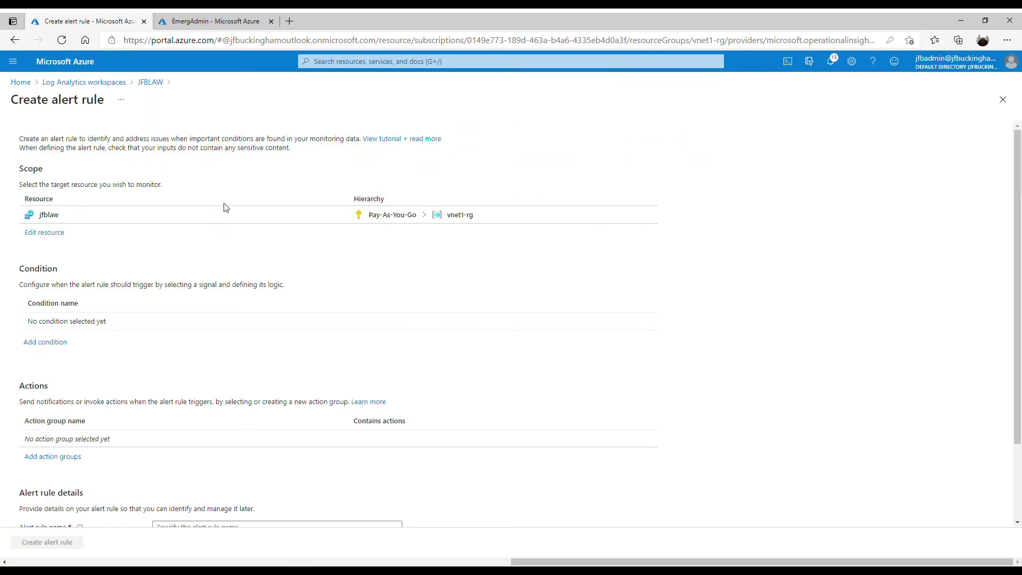
left_click(48, 343)
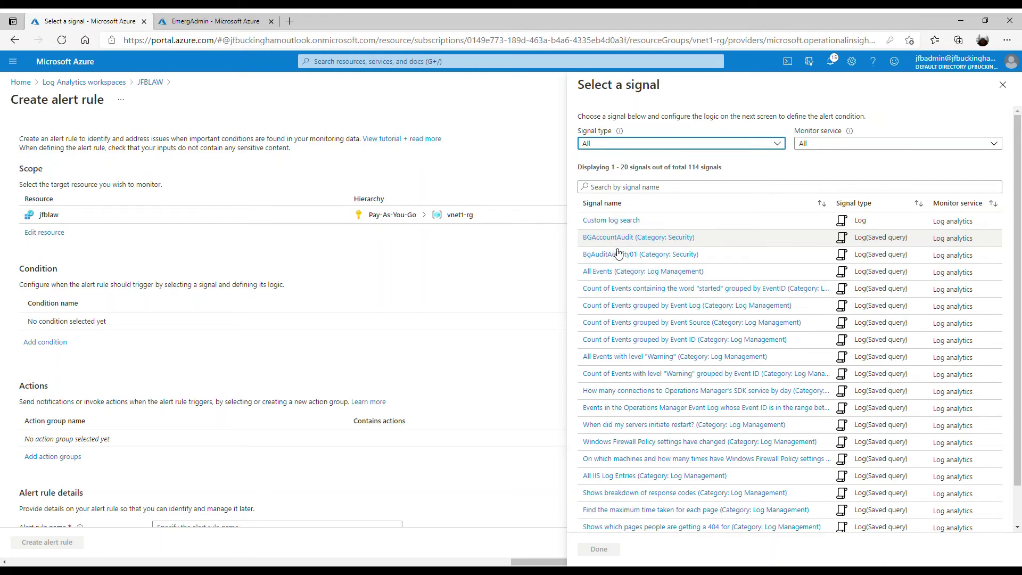
Step: Use the saved BgAuditActivity01 query as the alert condition, triggering when the number of results is greater than 1
left_click(616, 254)
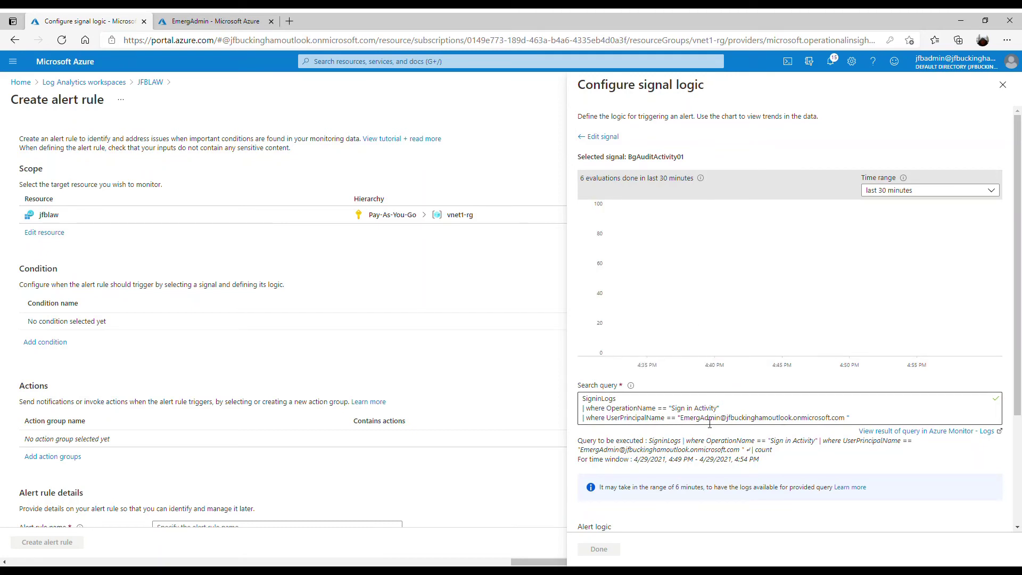
scroll(724, 480, "down", 2)
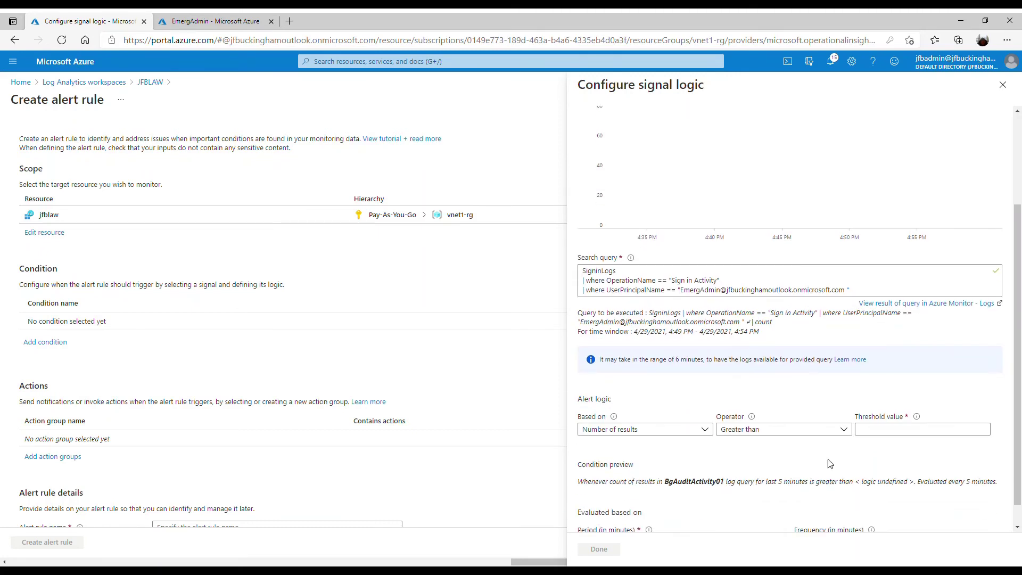
left_click(876, 434)
type("1")
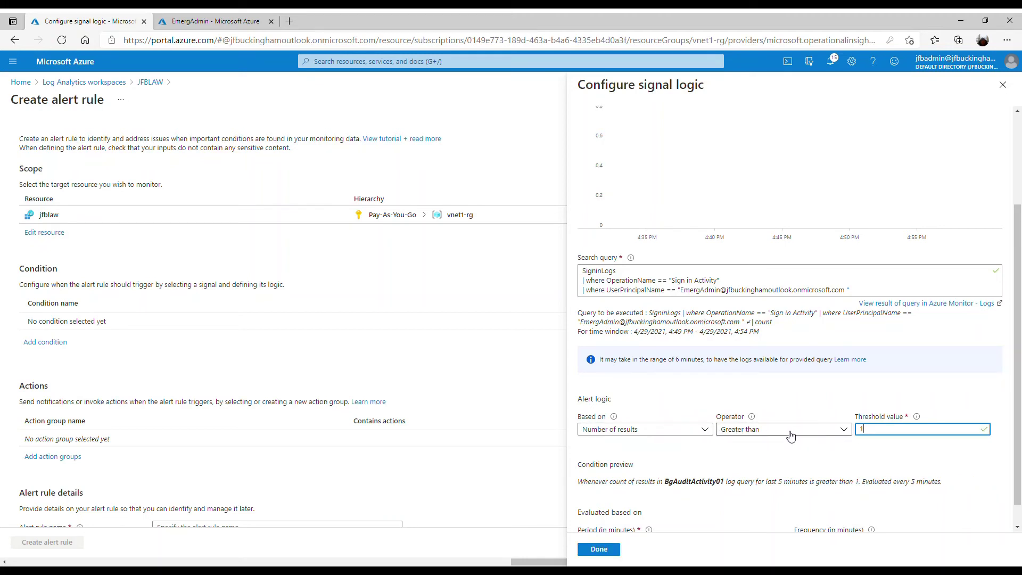
left_click(599, 549)
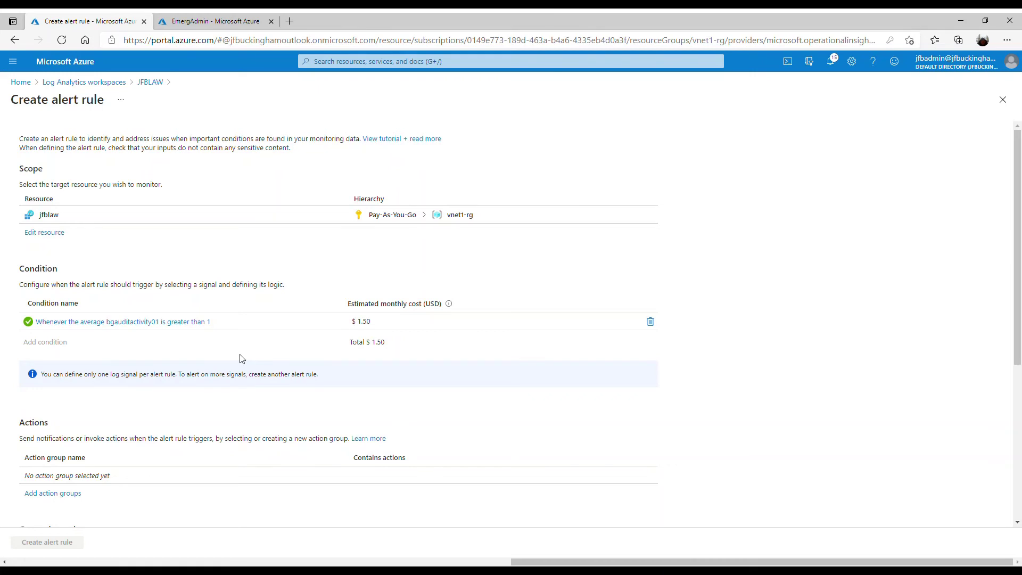
Step: Attach the existing myACTGroup action group to the alert rule
scroll(240, 367, "down", 1)
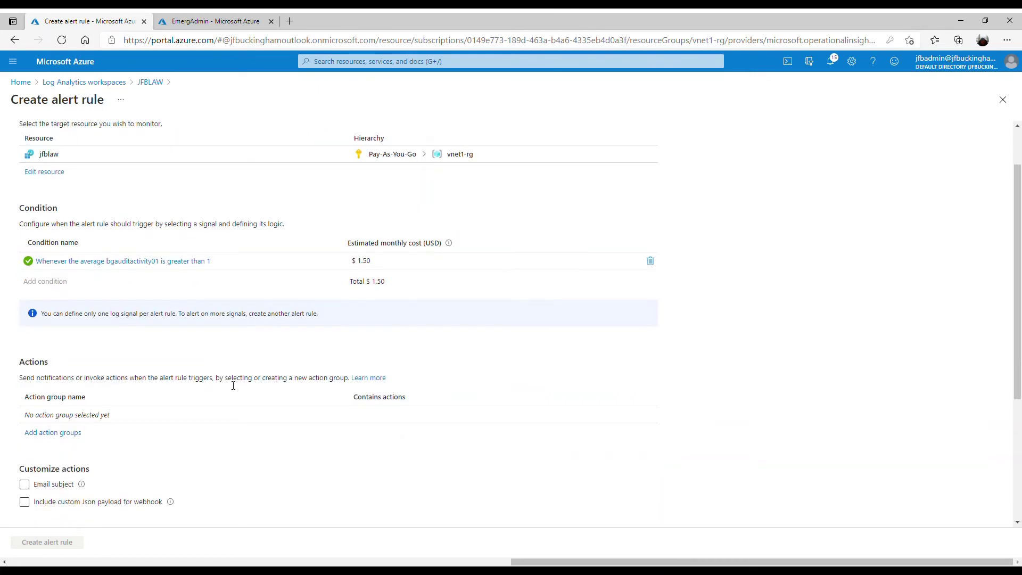
left_click(52, 433)
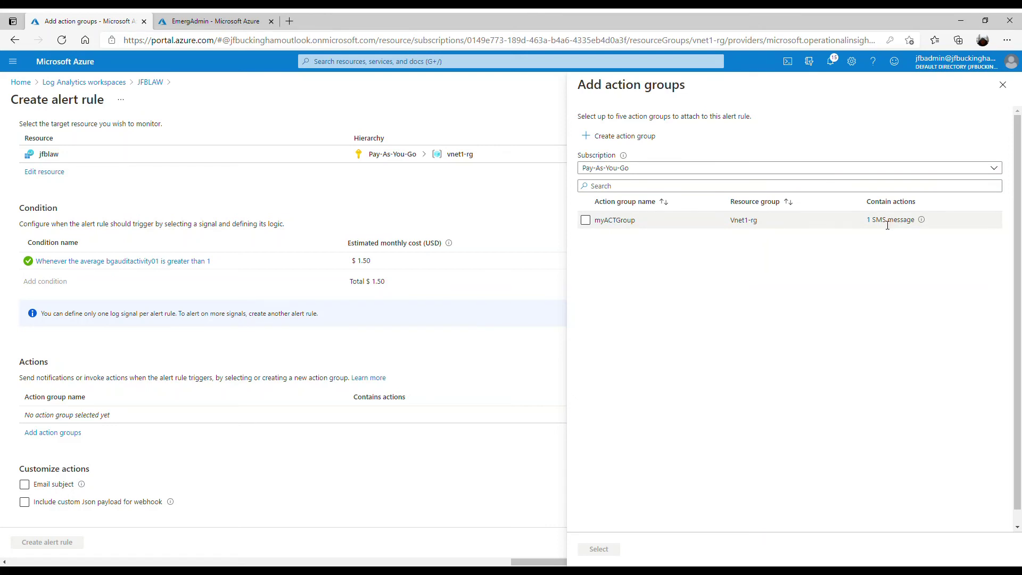
left_click(586, 221)
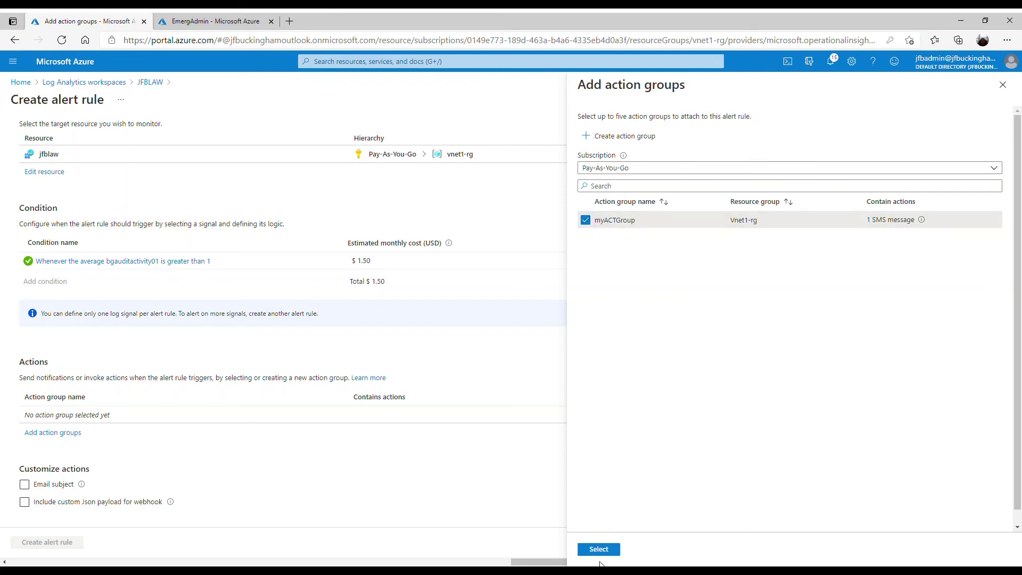
left_click(599, 549)
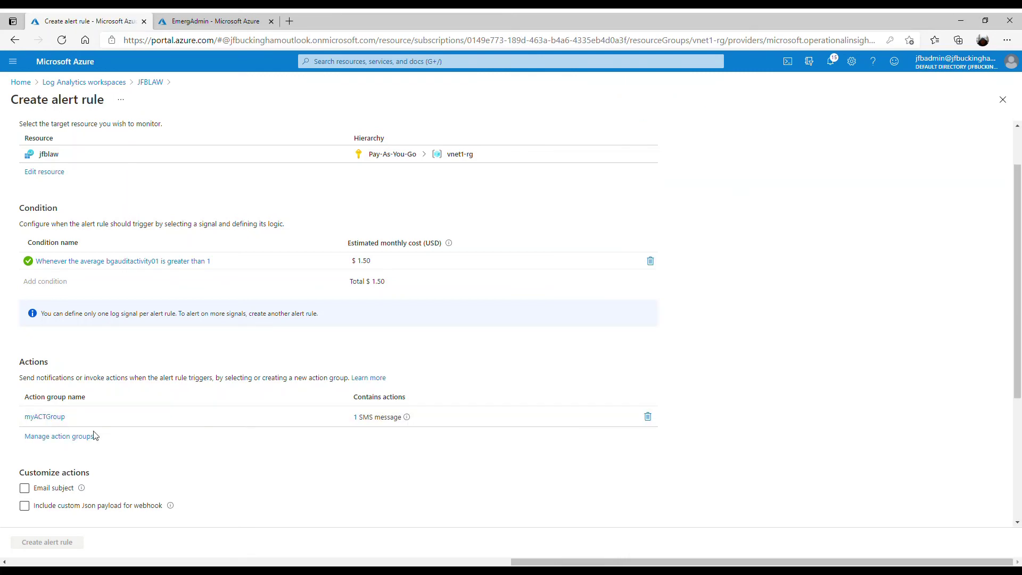
Step: Name the alert rule BGAlert01 and adjust its severity in the alert rule details
scroll(133, 472, "down", 4)
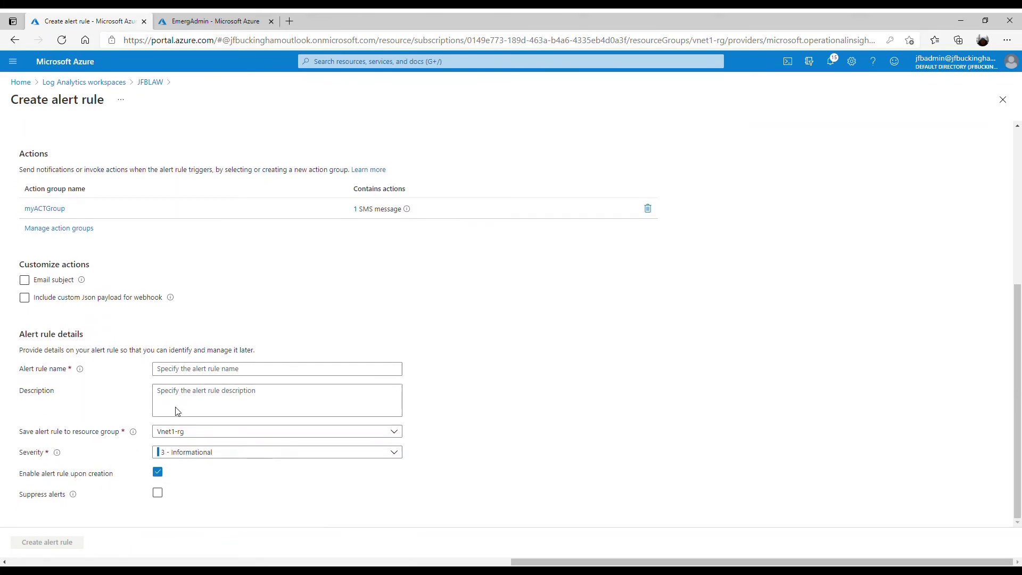
left_click(178, 371)
type("B")
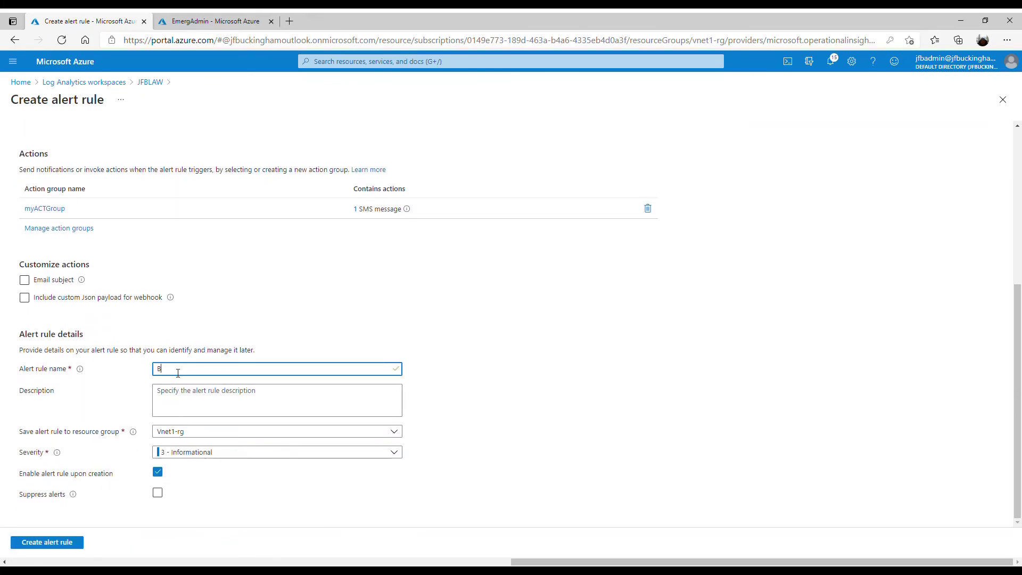
type("GAlert01")
left_click(183, 455)
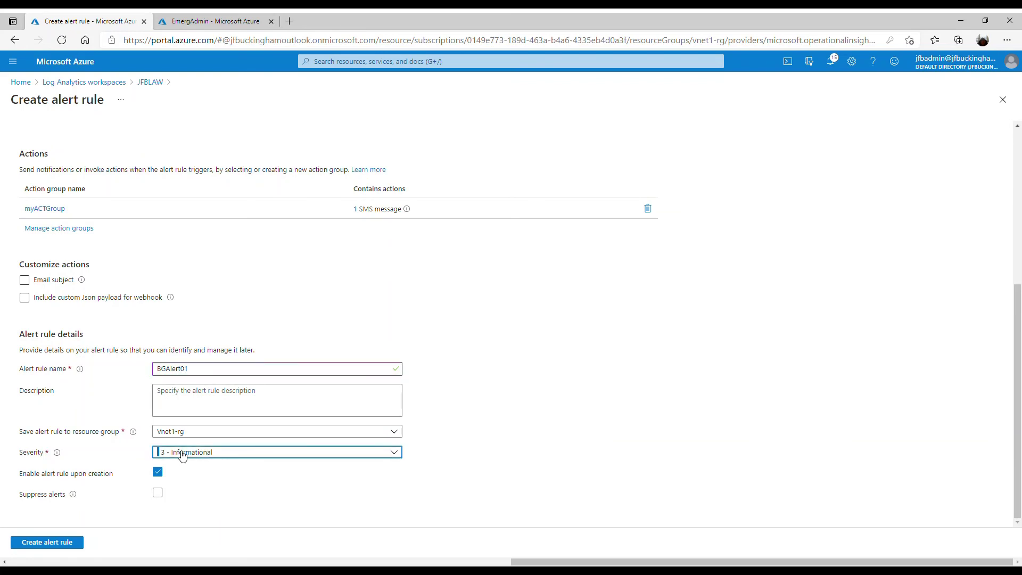
key("Escape")
key("Up")
key("Up")
key("Up")
Step: Create the alert rule and open the JFBLAW workspace's list of alert rules
left_click(50, 542)
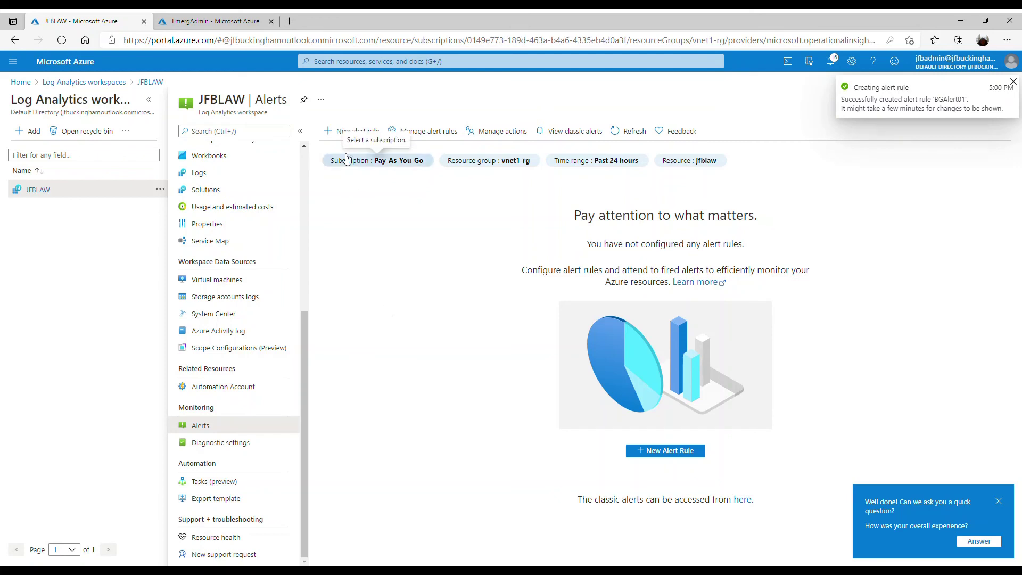
left_click(429, 133)
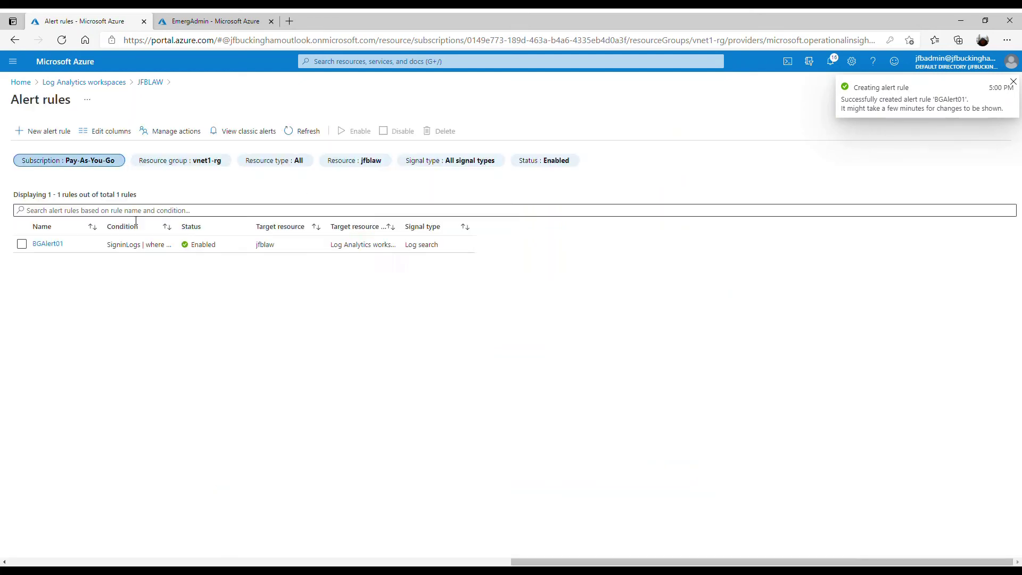